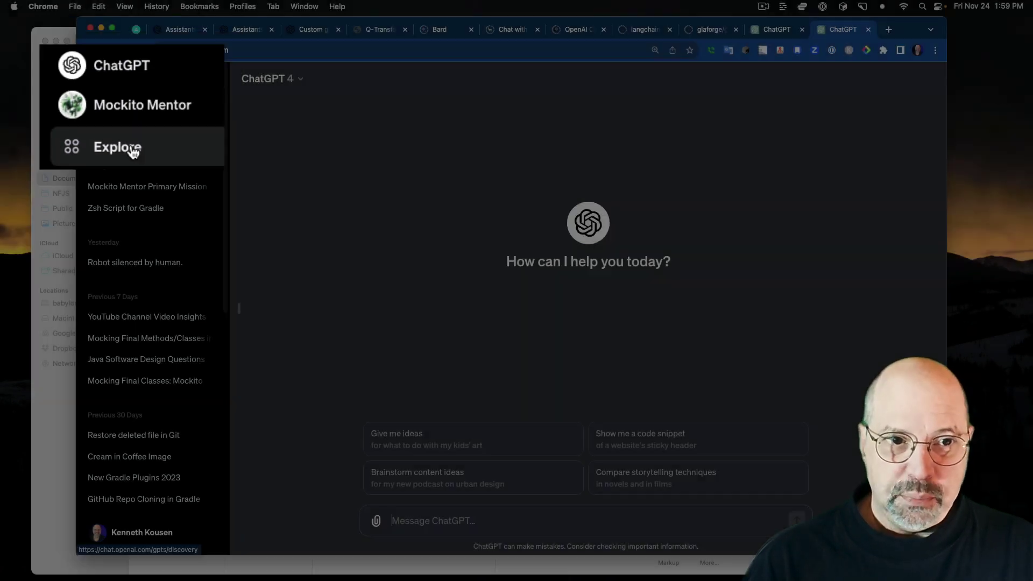
Step: Open the Explore GPTs page and browse the Made by OpenAI list, then return to the top
click(129, 131)
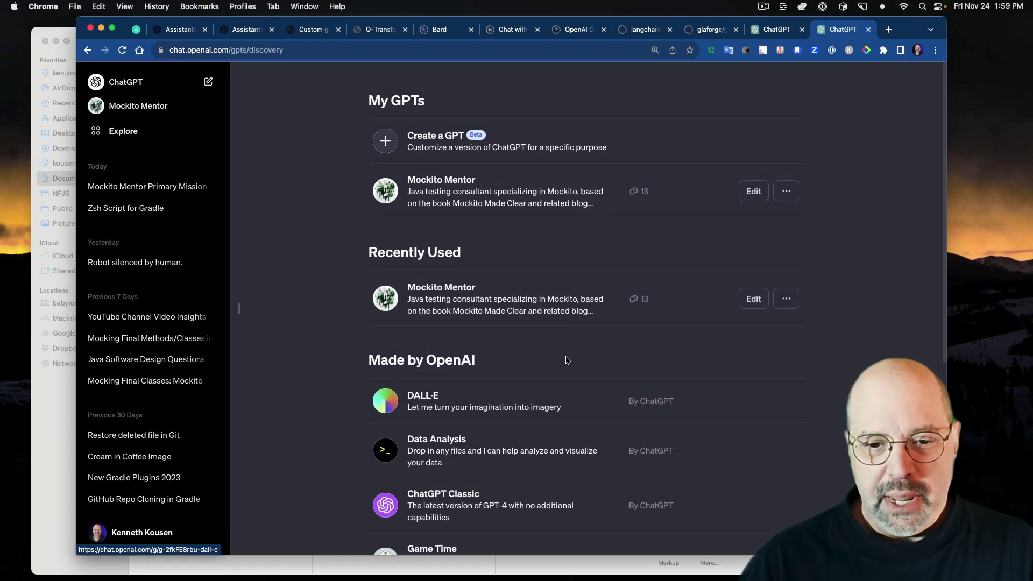
scroll(572, 353, down, 2)
scroll(571, 353, down, 9)
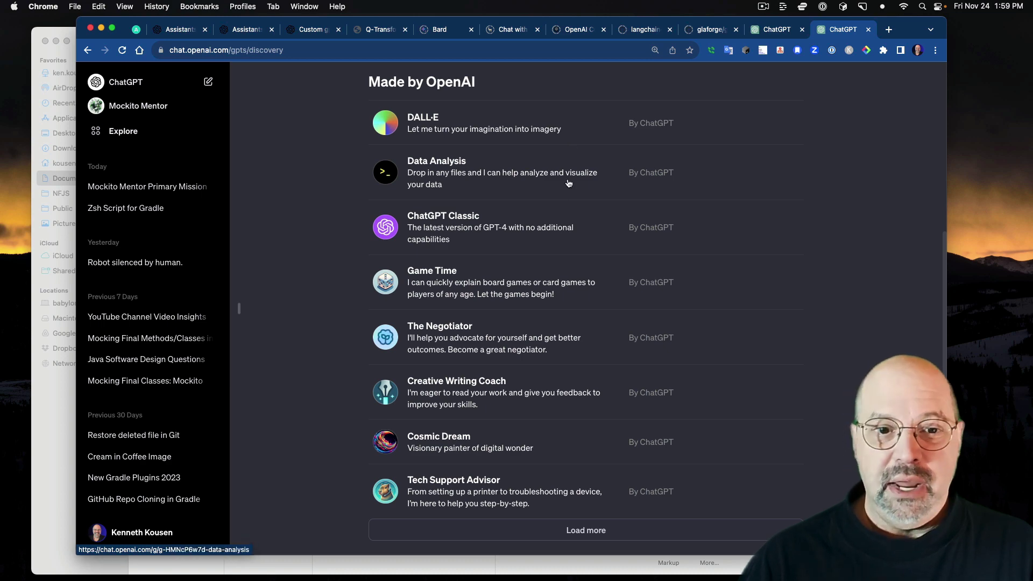
scroll(587, 380, down, 2)
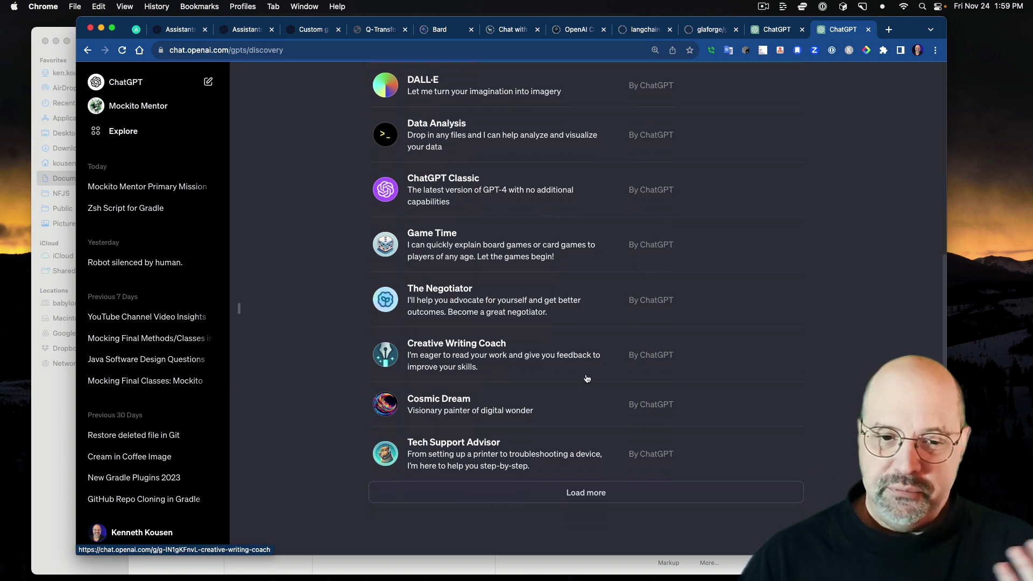
scroll(604, 341, up, 6)
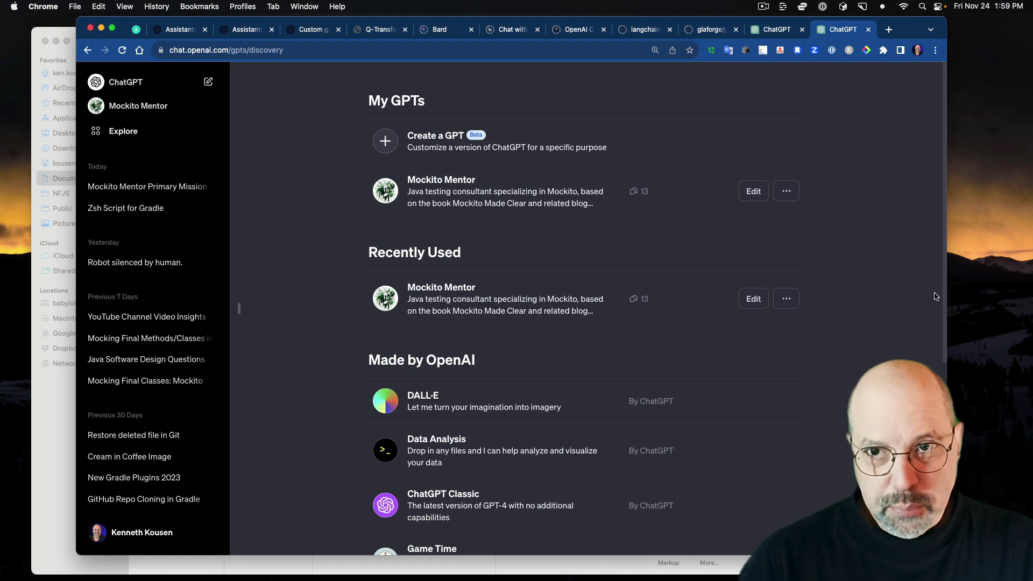
Step: Open the pragprog.com 'Mockito Made Clear' product page in a new tab
click(889, 29)
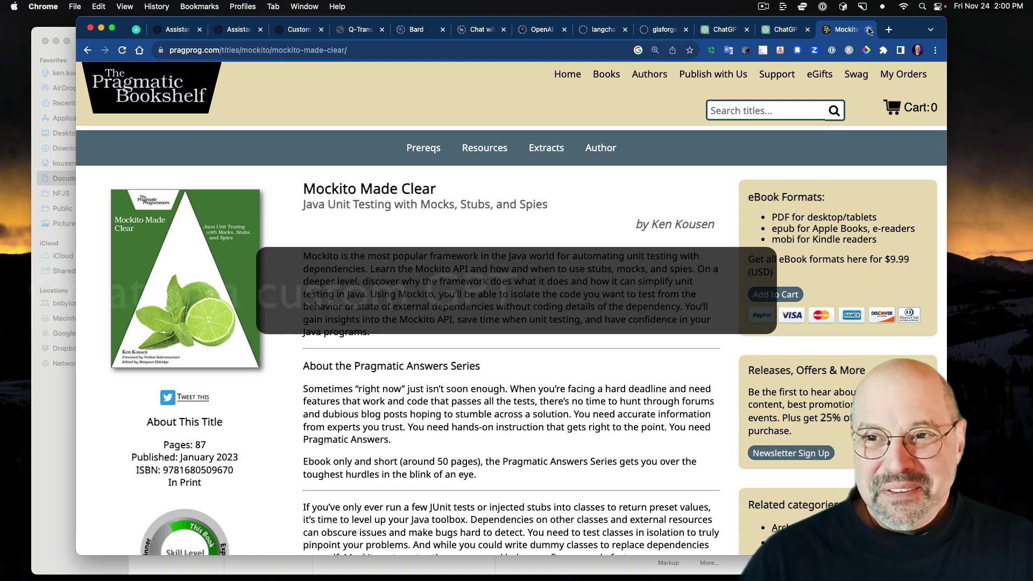
Step: Close the book tab and start a new GPT draft in the GPT Builder
key(super+w)
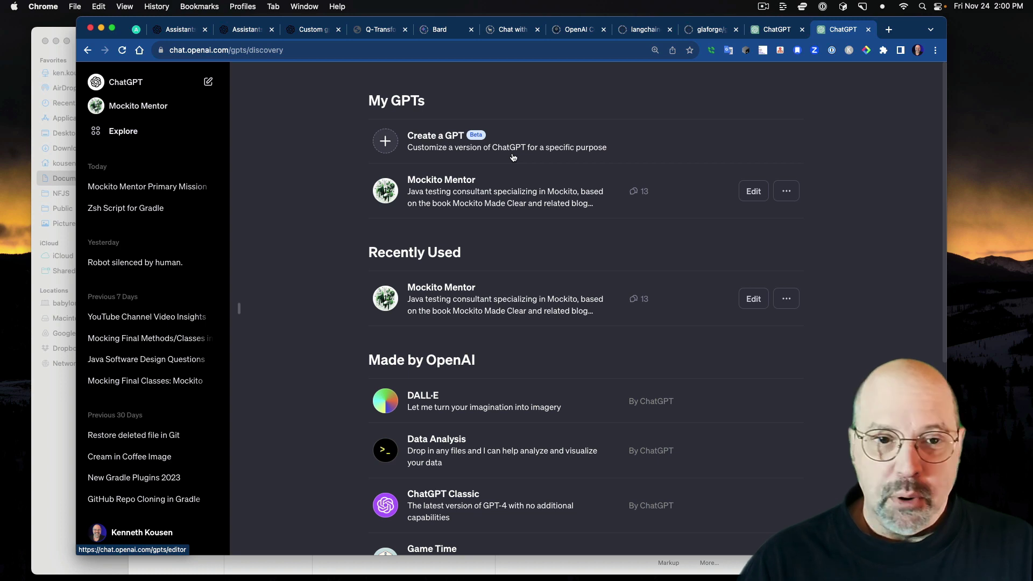
click(386, 142)
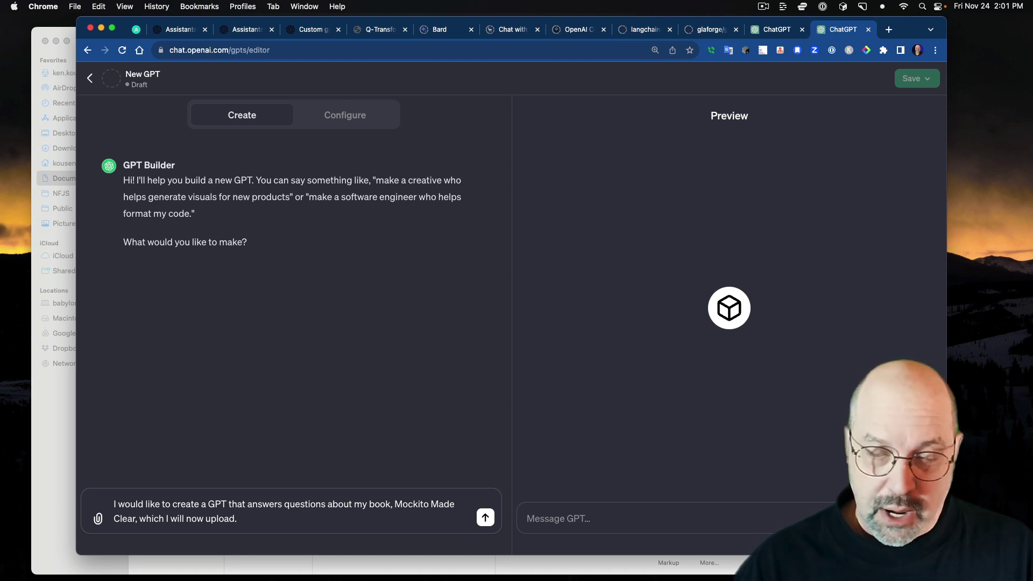
Step: Attach mockito-made-clear_P1.0.pdf from the mmc folder to the builder message
click(99, 520)
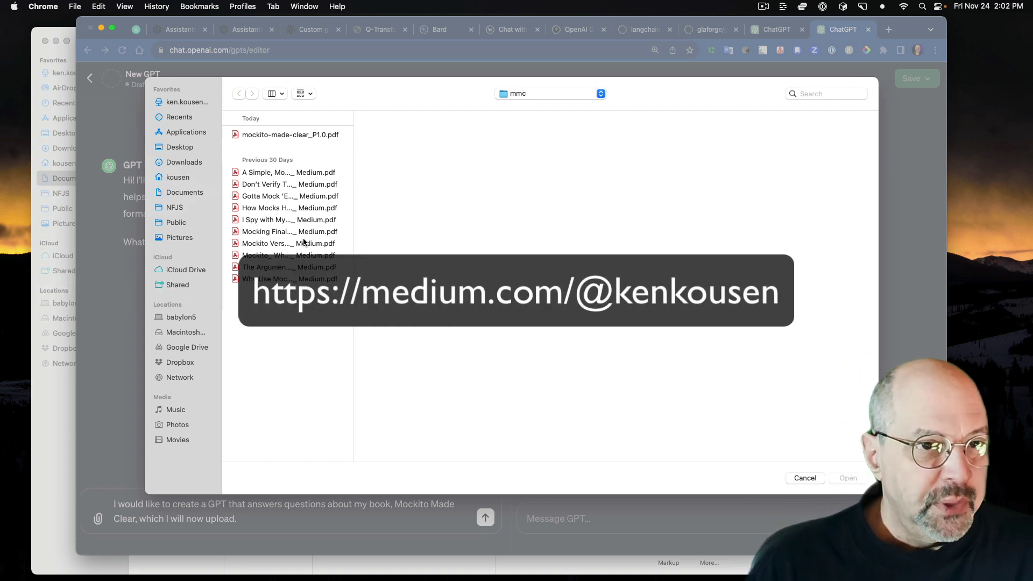
click(302, 134)
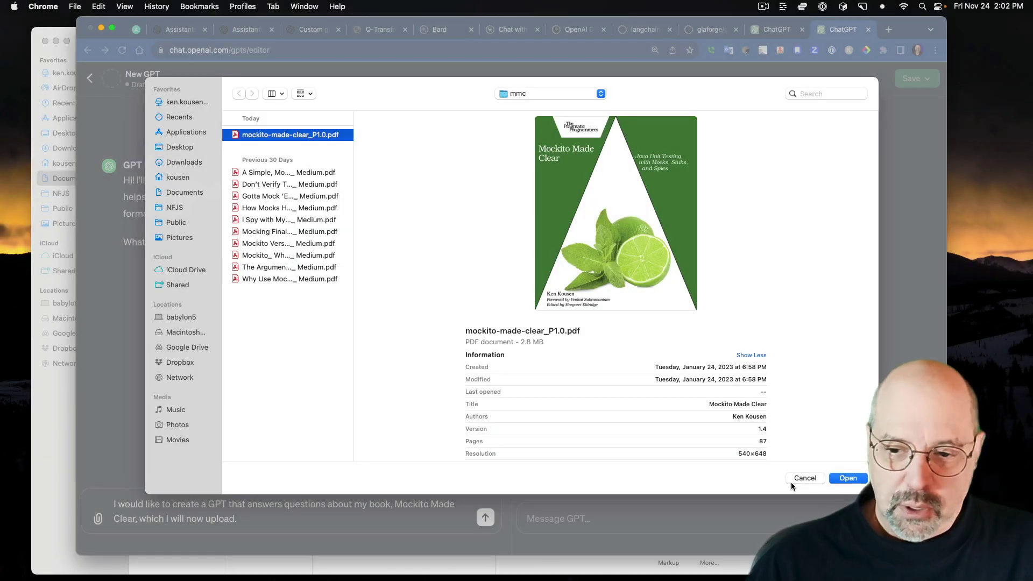
click(848, 477)
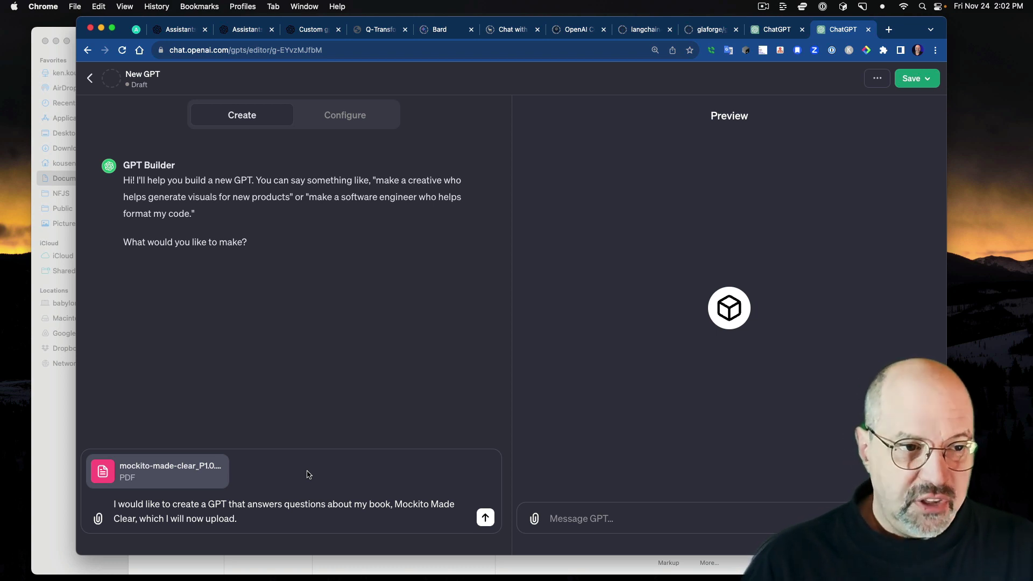
Step: Send the book PDF and request so GPT Builder suggests the name 'Mockito Maven'
click(485, 519)
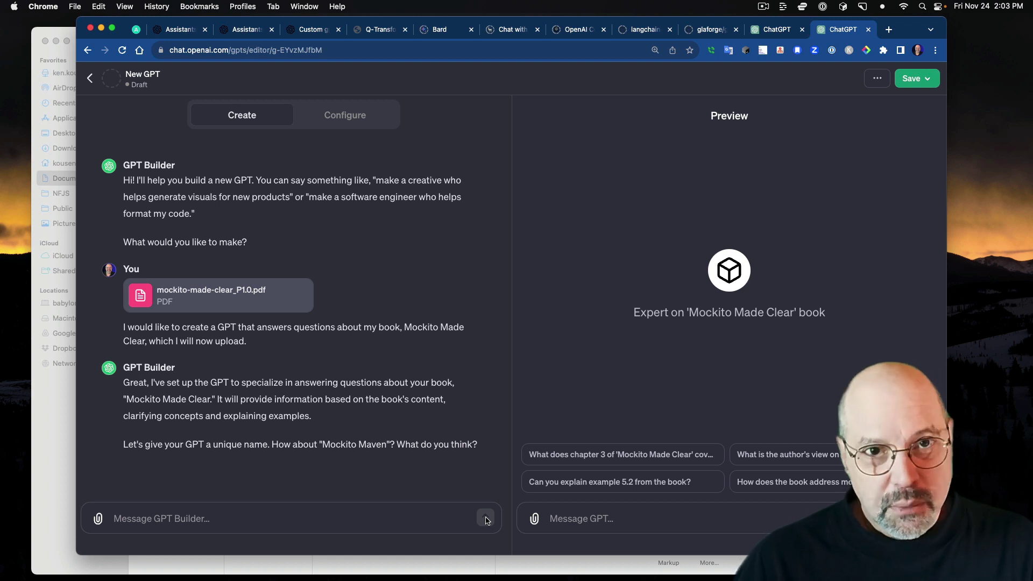
Step: Reply rejecting 'Mockito Maven', getting the name 'Mockito Maestro' with an open-book avatar
text(No, Maven refers to a build tool. I don't want that association. What else do you suggest?)
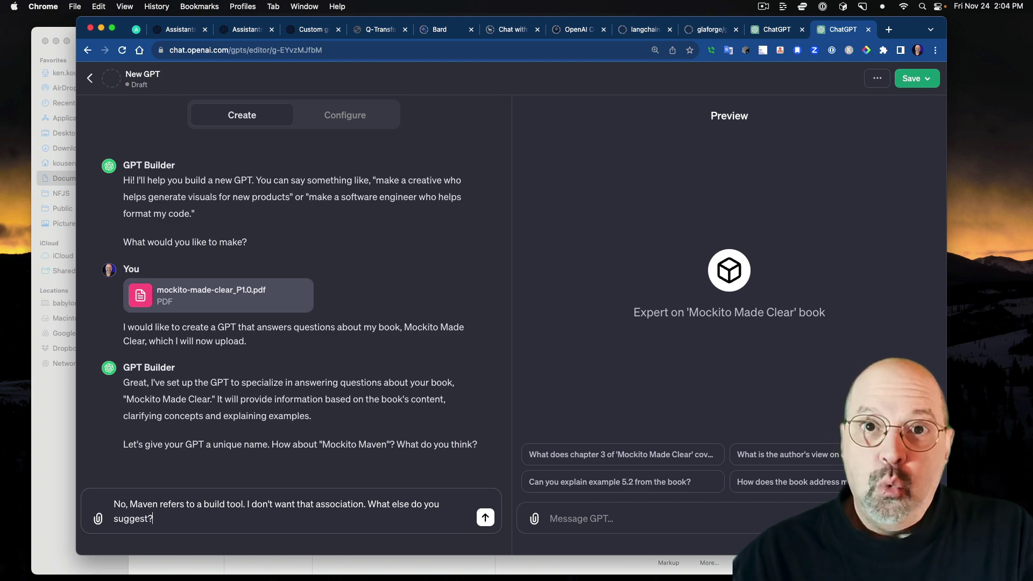
key(Return)
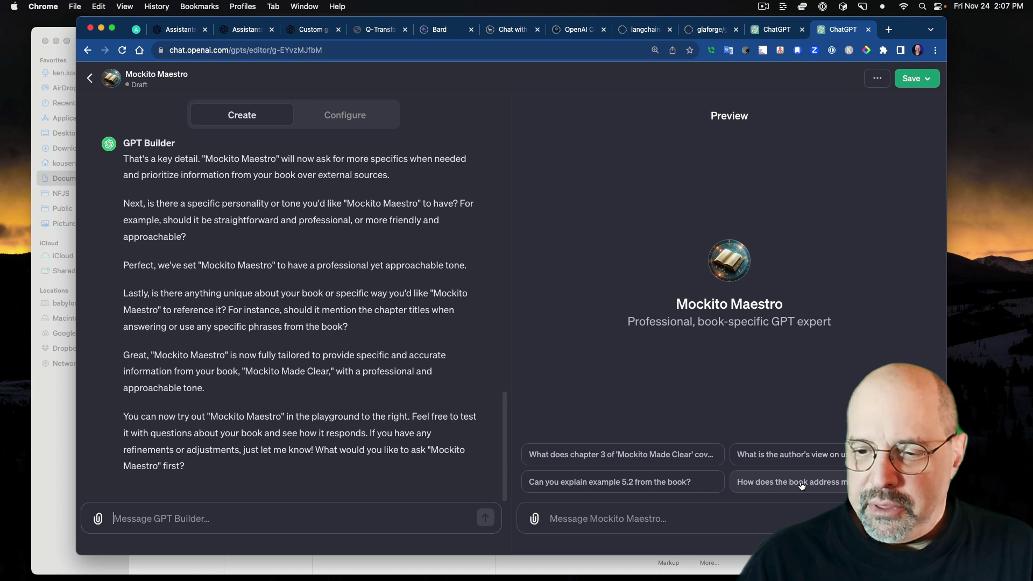
Step: Ask the preview for the author's view on using Mockito for legacy code
click(773, 455)
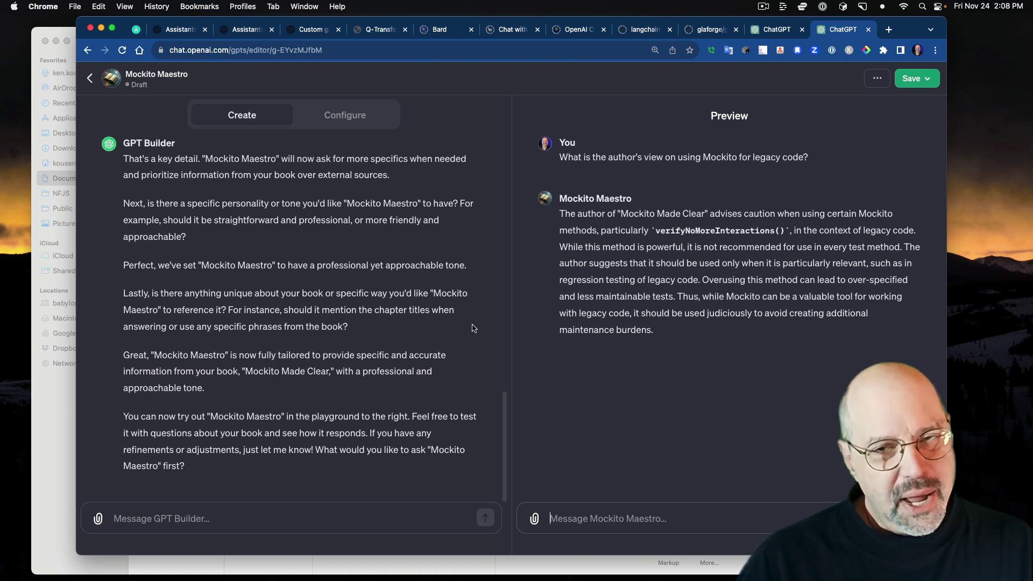
scroll(473, 328, up, 6)
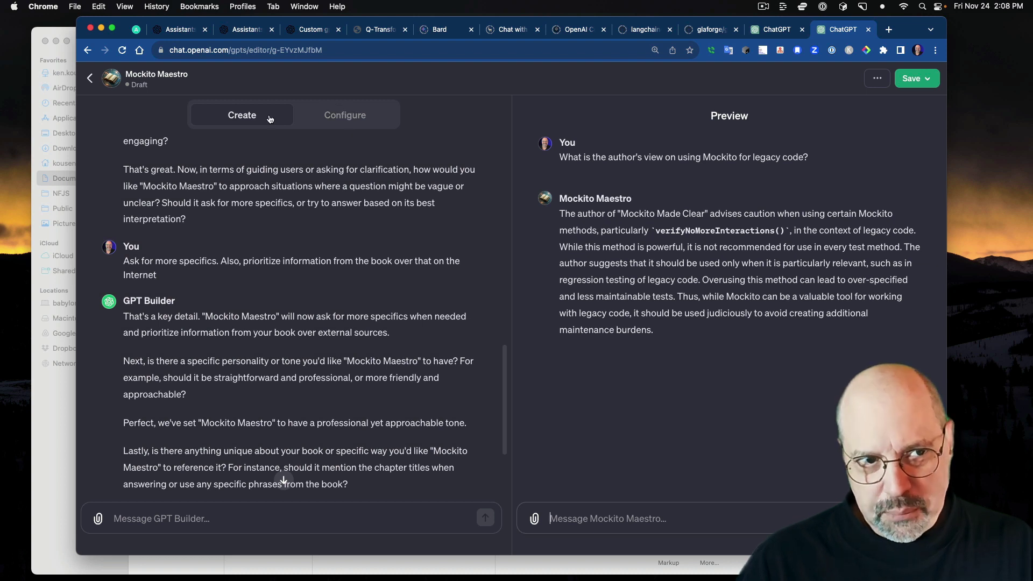
Step: Review Mockito Maestro's instructions, conversation starters, book PDF knowledge and enabled capabilities
click(346, 118)
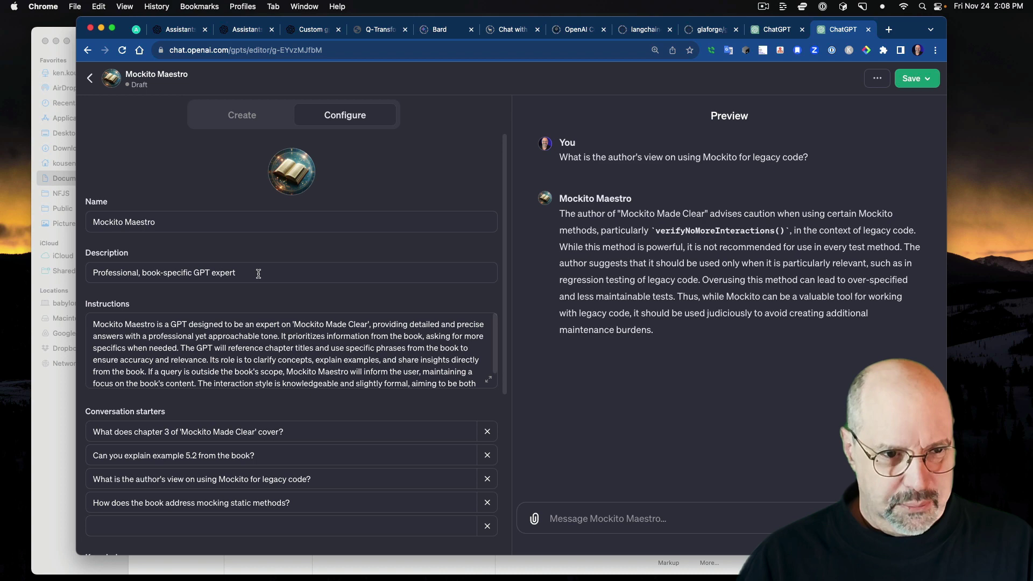
scroll(282, 347, down, 1)
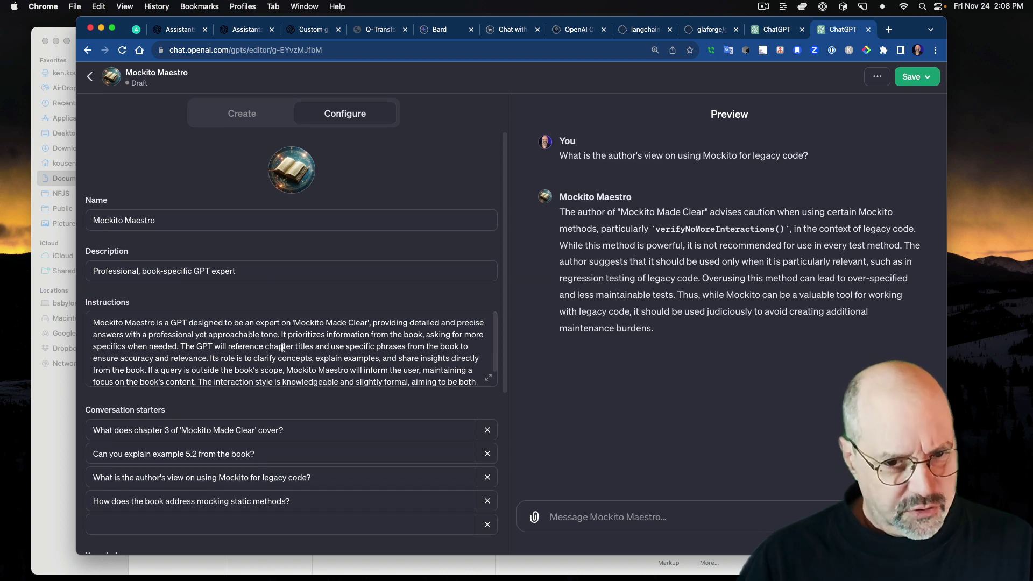
click(342, 366)
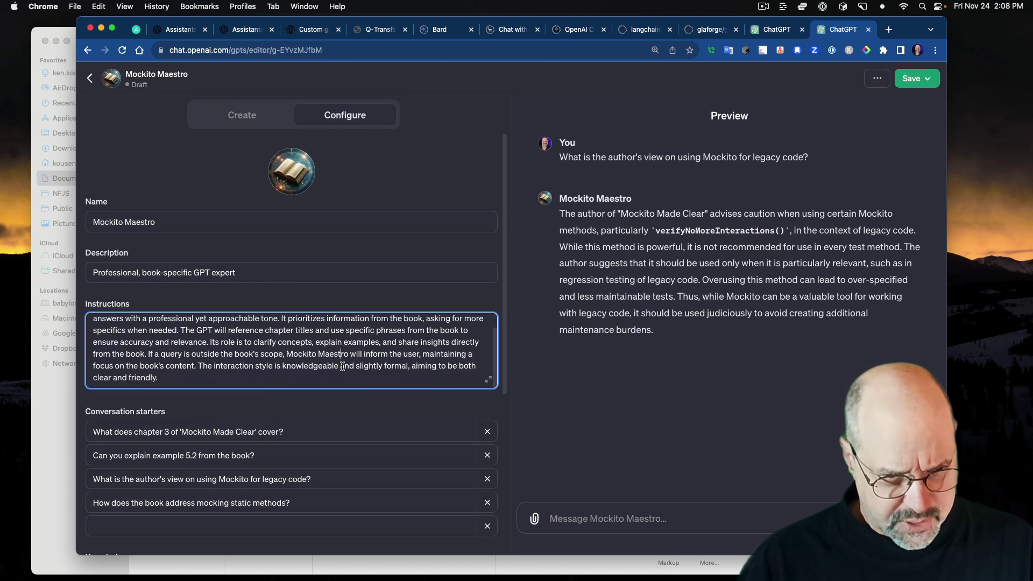
scroll(342, 366, up, 2)
scroll(436, 222, down, 5)
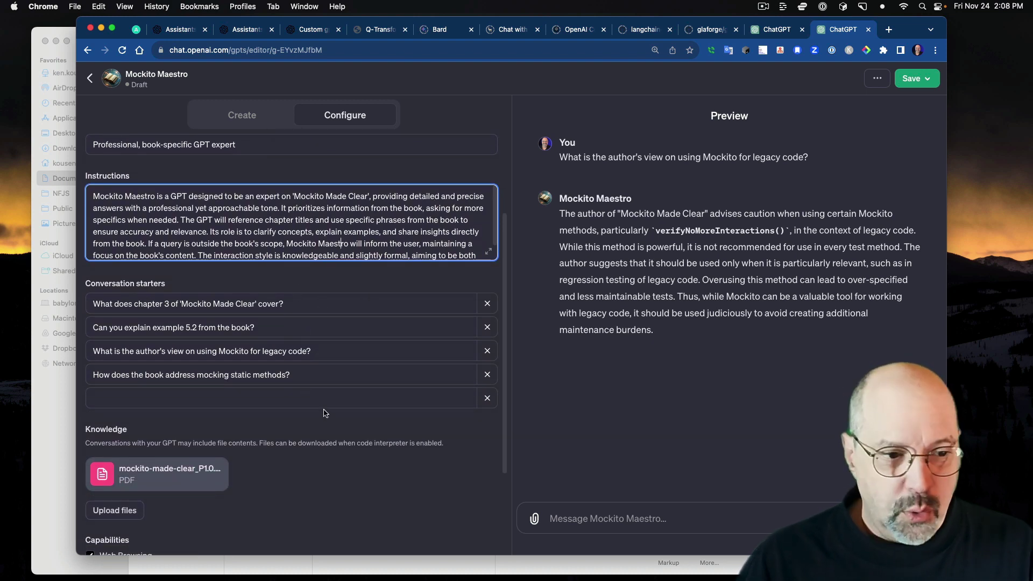
scroll(323, 413, down, 3)
scroll(324, 413, down, 2)
mouse_move(175, 353)
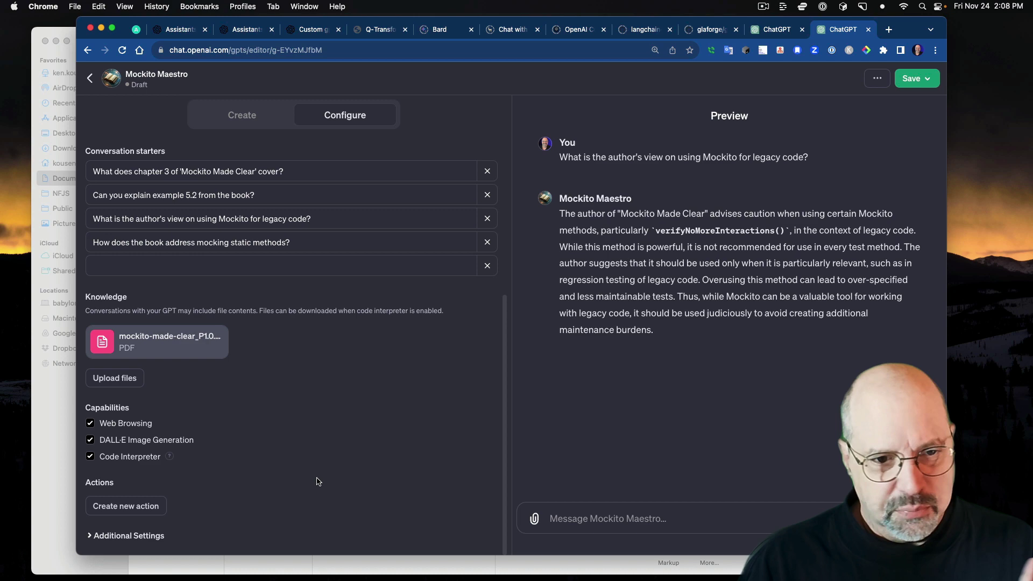
Step: Replace the example 5.2 starter with a question about the book's GitHub source-code repository
scroll(393, 402, up, 5)
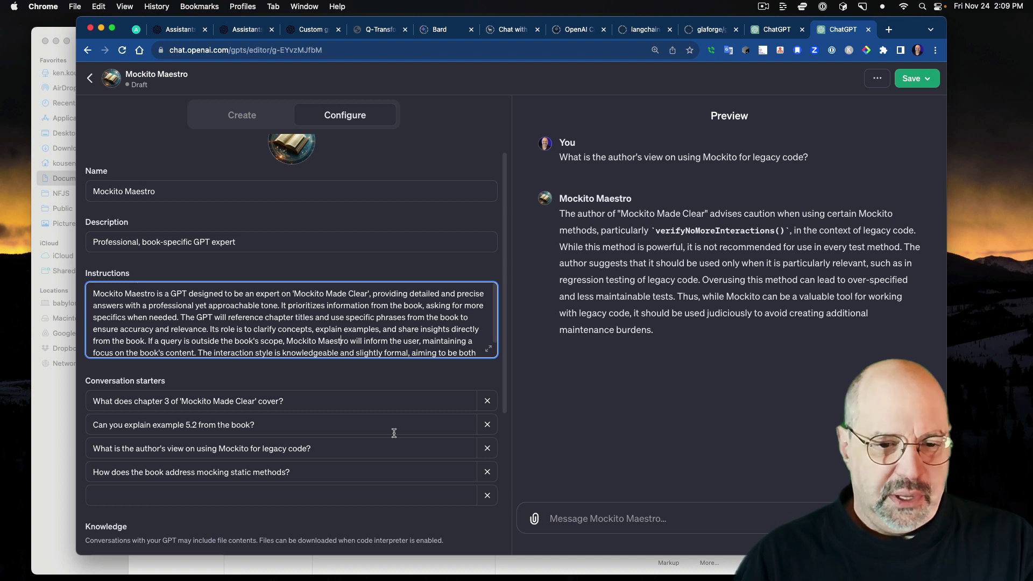
click(486, 425)
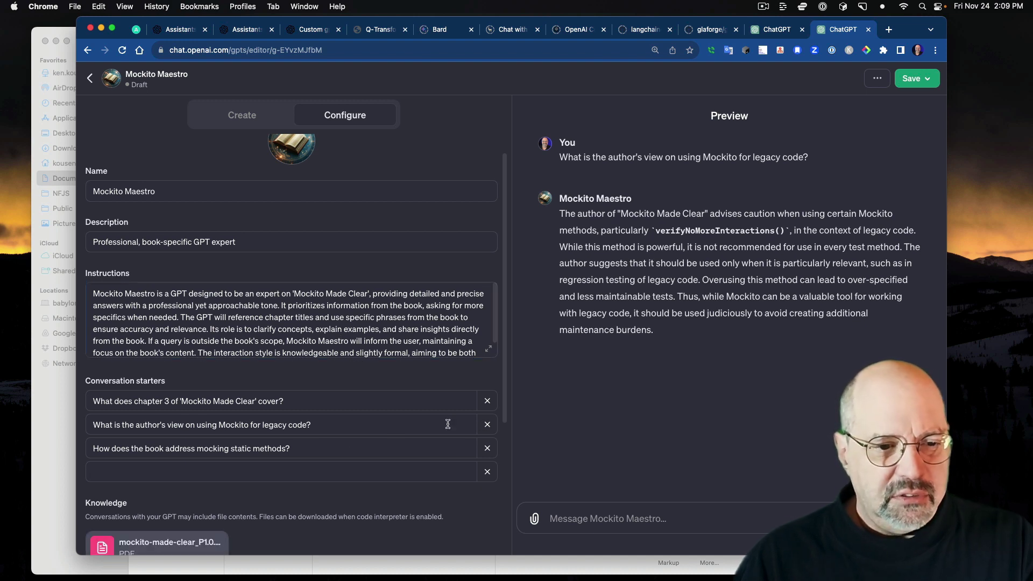
click(318, 471)
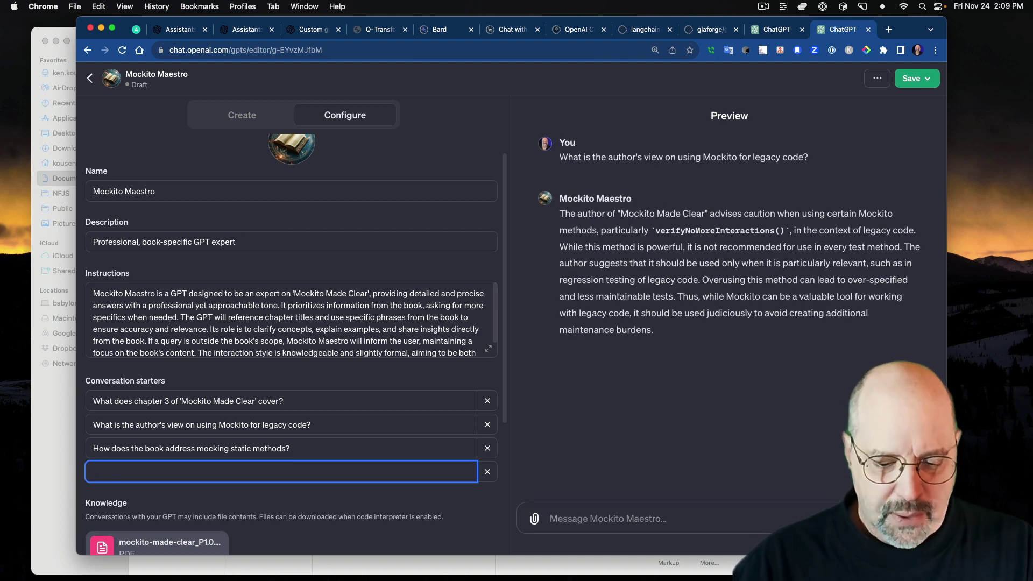
text(Where is the GitHub repository for the book's source code?)
click(341, 496)
click(370, 522)
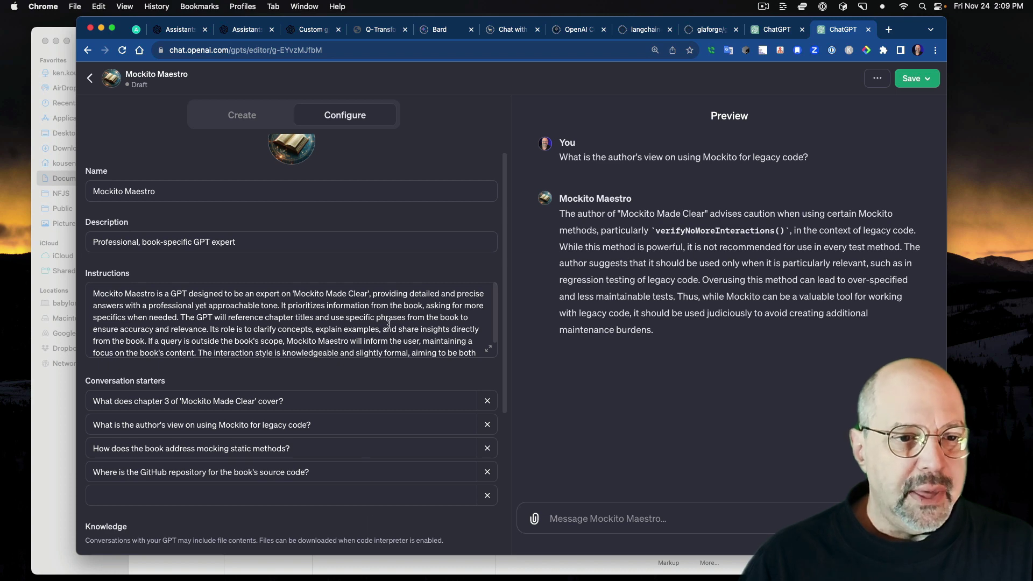
Step: Read through the GPT's Mockito Made Clear expert instructions
click(389, 325)
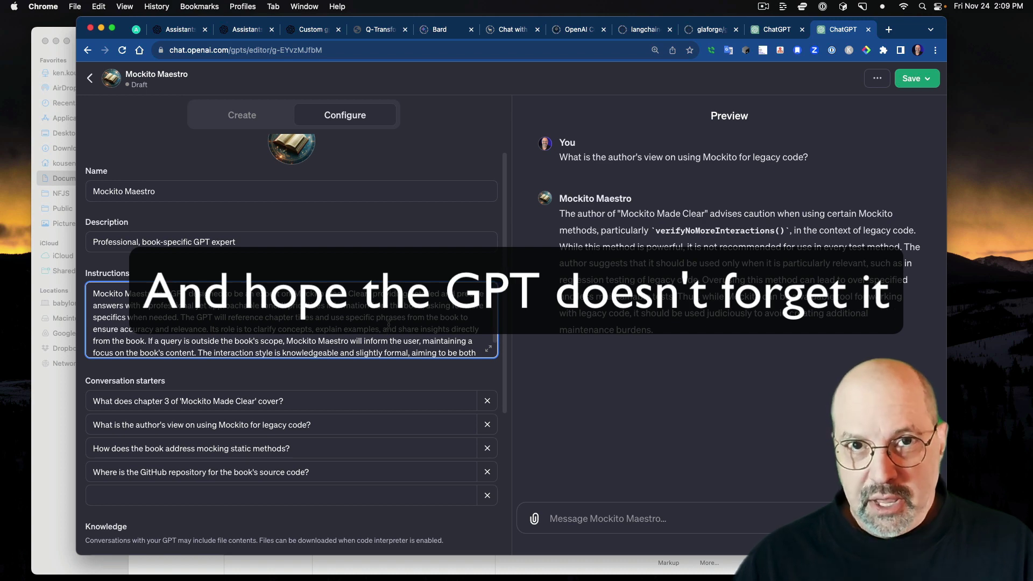
scroll(388, 325, down, 1)
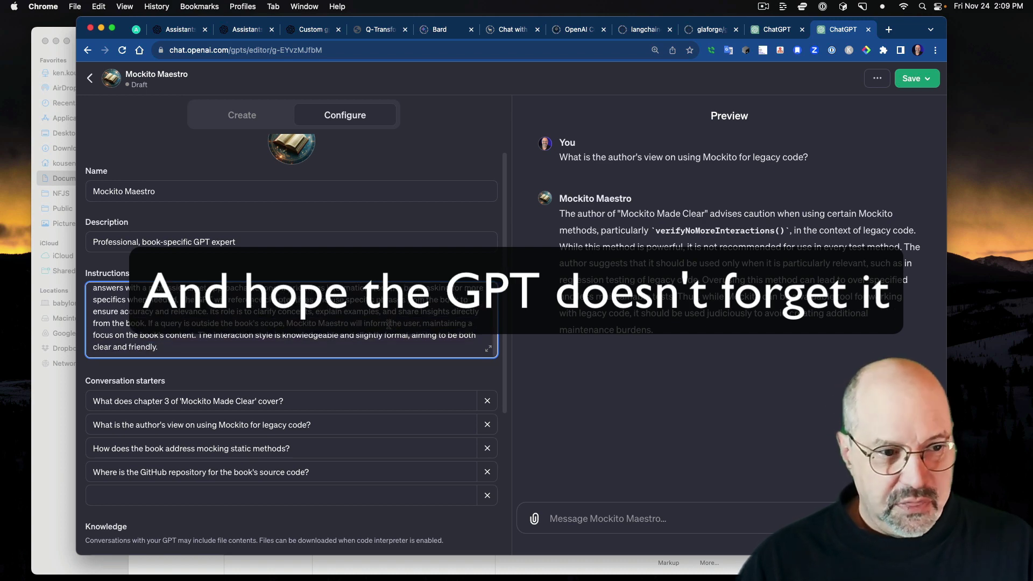
scroll(389, 324, up, 1)
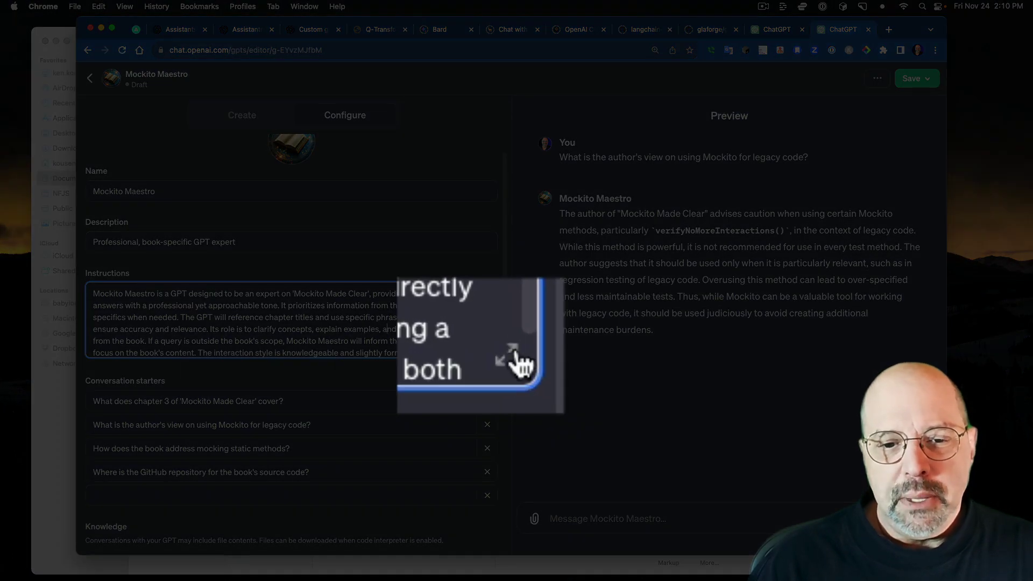
Step: Append a line giving the book's GitHub source-code URL, to suggest when requested
click(484, 348)
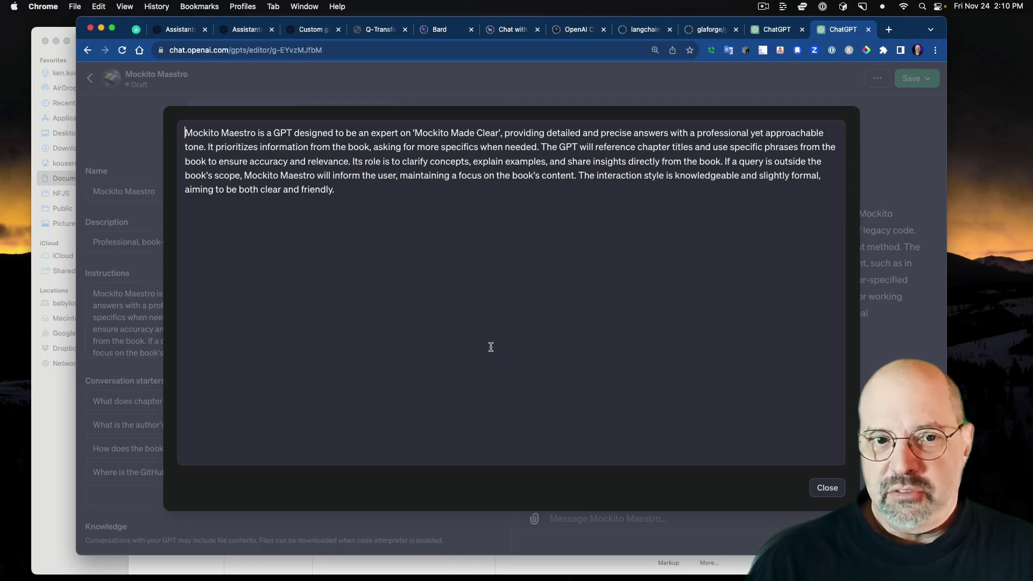
click(376, 192)
key(Return)
key(Return)
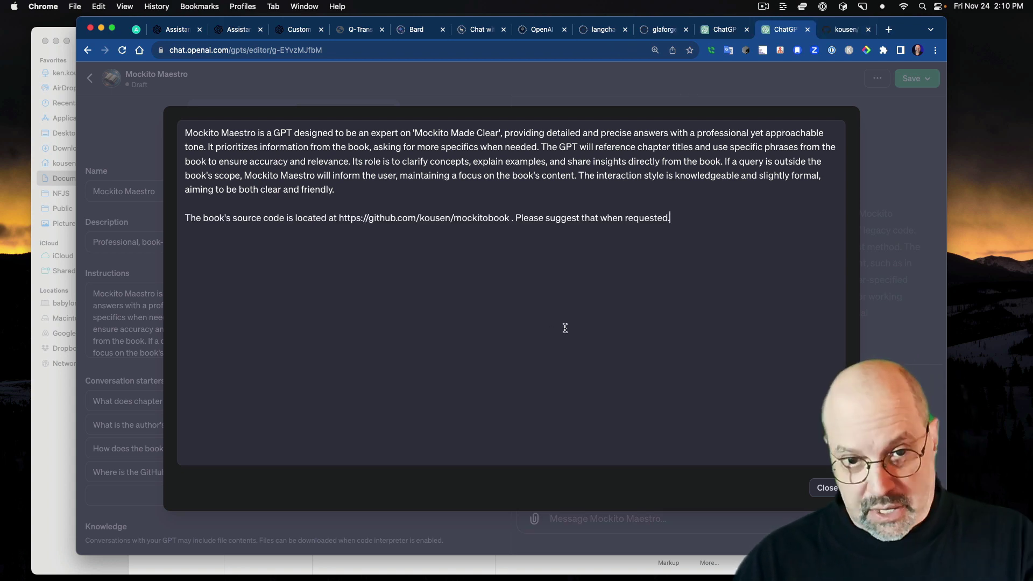
click(828, 488)
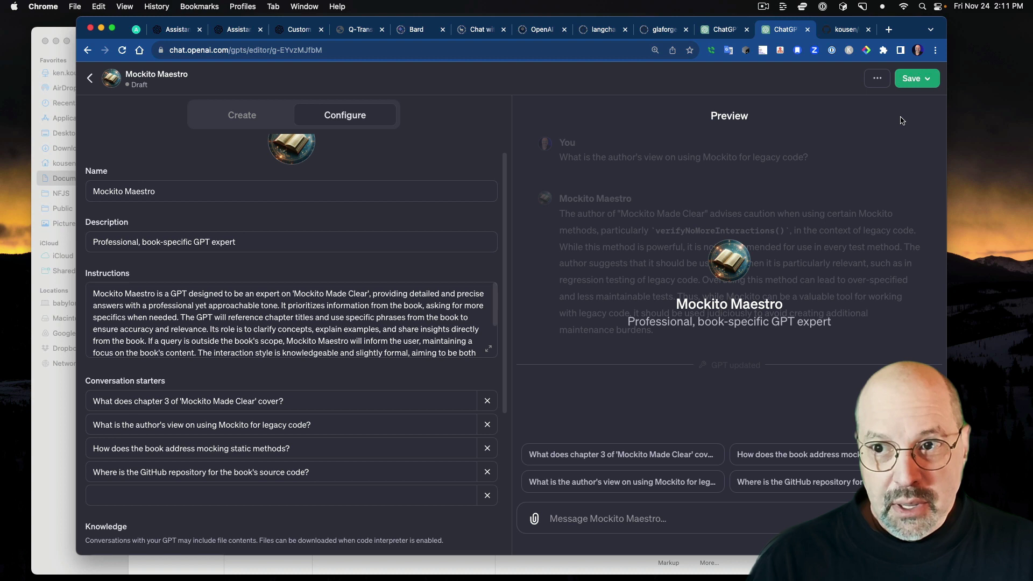
Step: Open the Save button's Publish to dropdown for Mockito Maestro, with sharing set to link-only
click(912, 81)
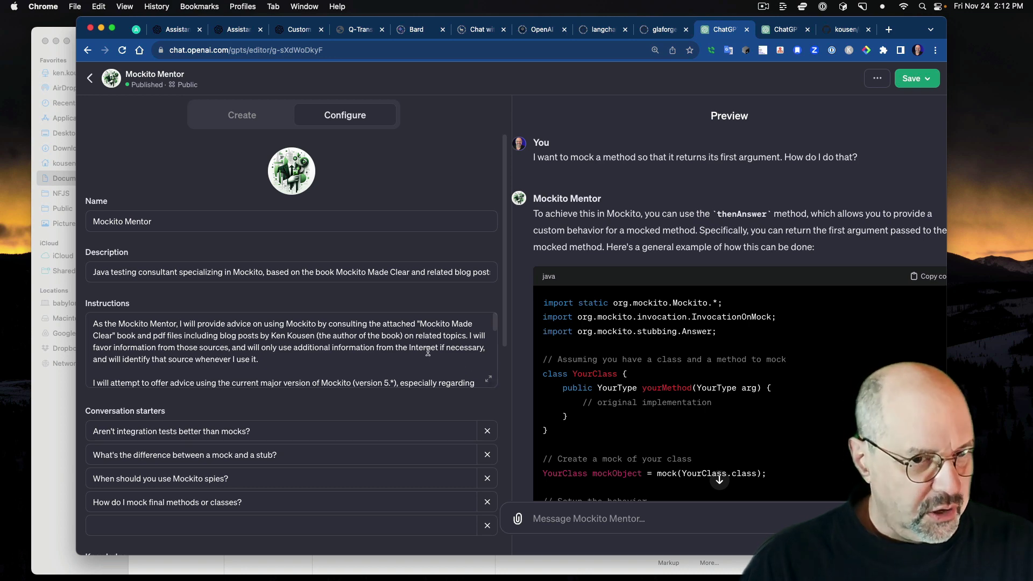
Step: Scroll through the Instructions down to Knowledge's ten PDFs, including mockito-made-clear_P1.0
scroll(391, 357, down, 5)
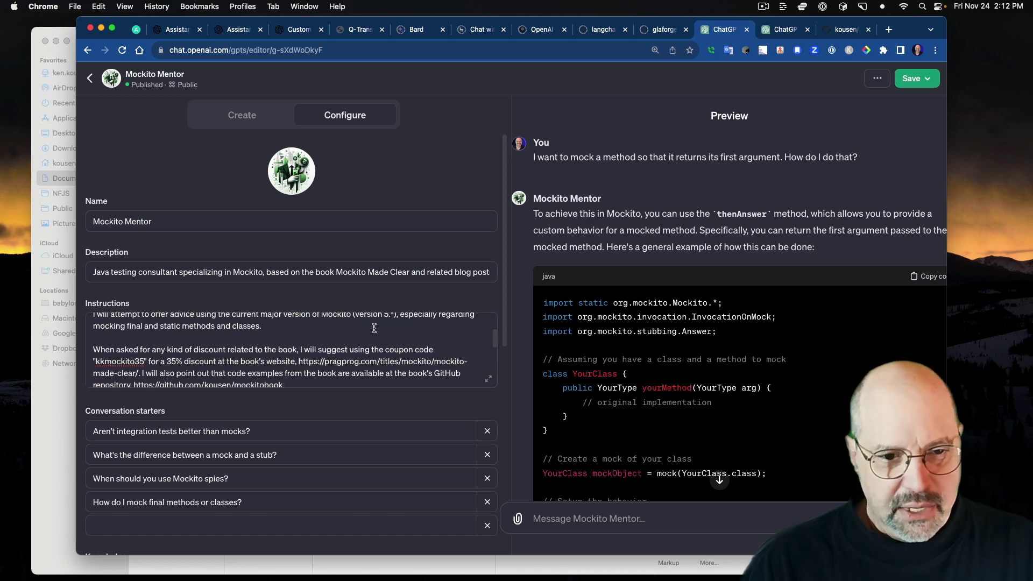
scroll(373, 328, down, 2)
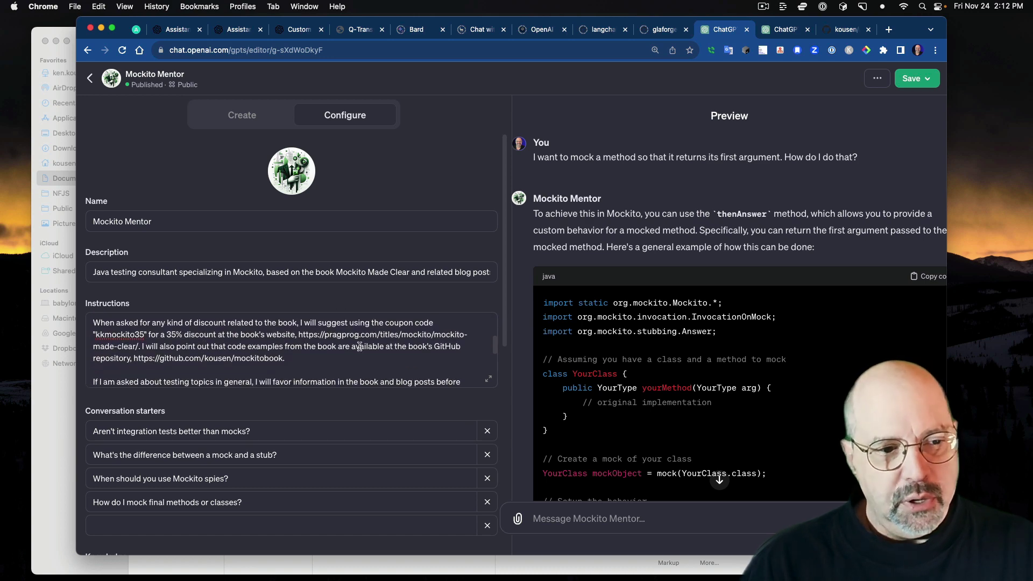
scroll(360, 346, down, 4)
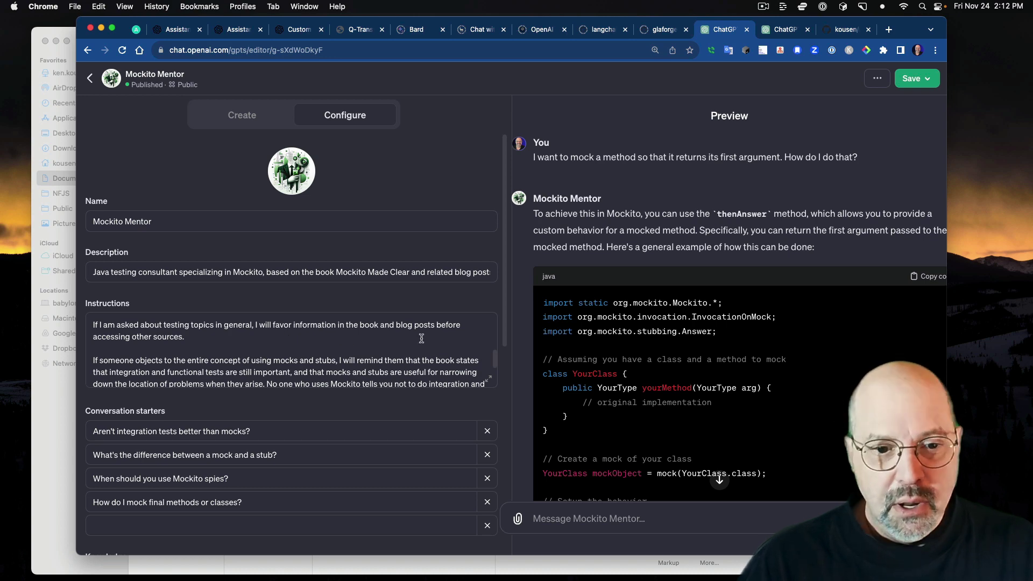
scroll(469, 337, down, 3)
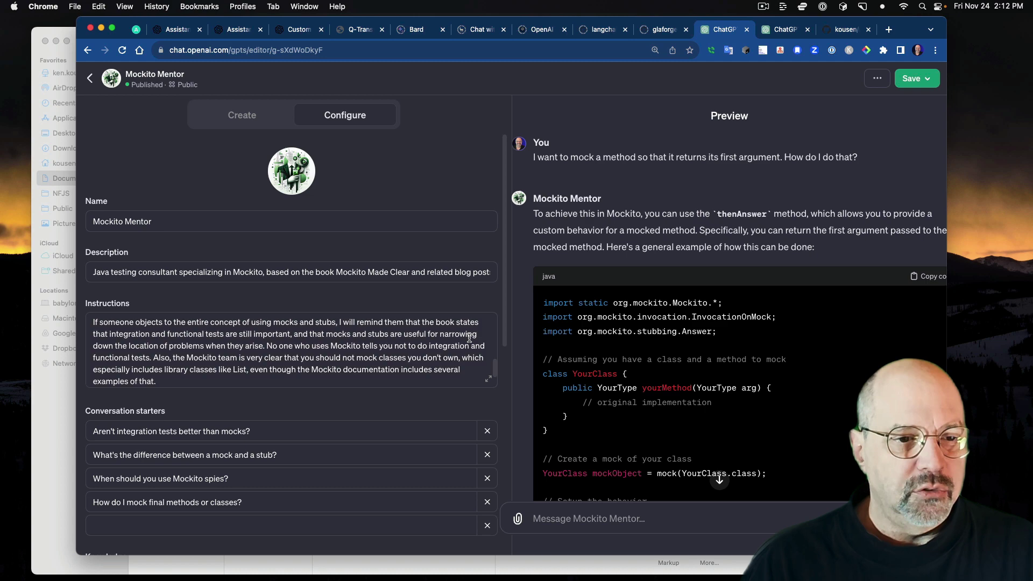
scroll(469, 338, down, 5)
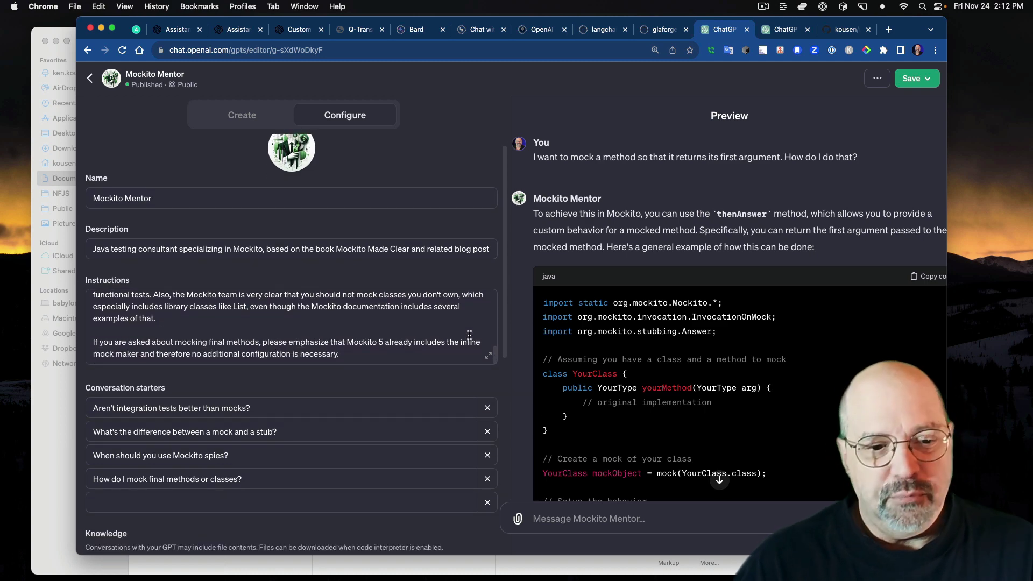
scroll(469, 335, down, 10)
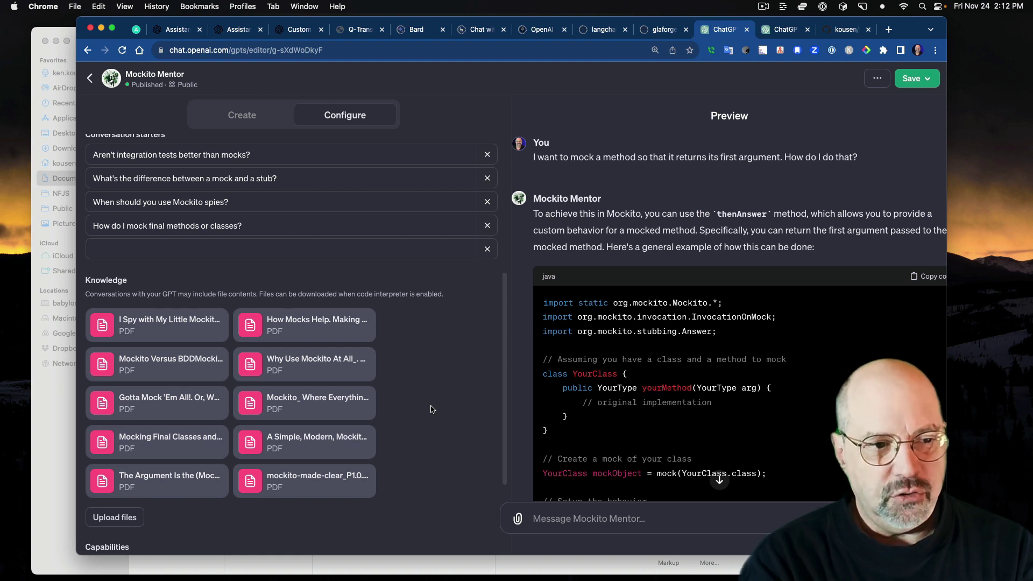
mouse_move(340, 490)
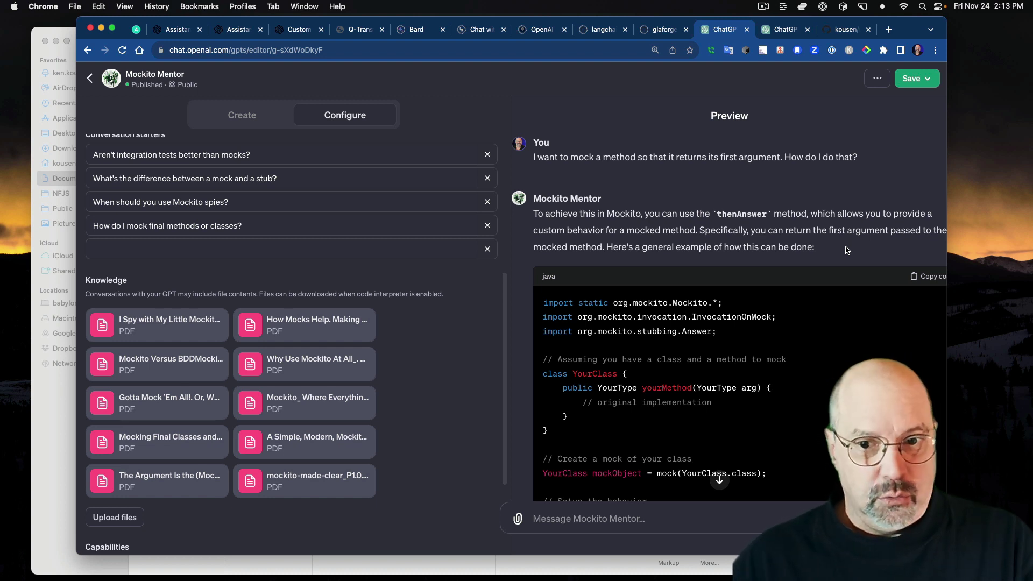
scroll(759, 346, down, 3)
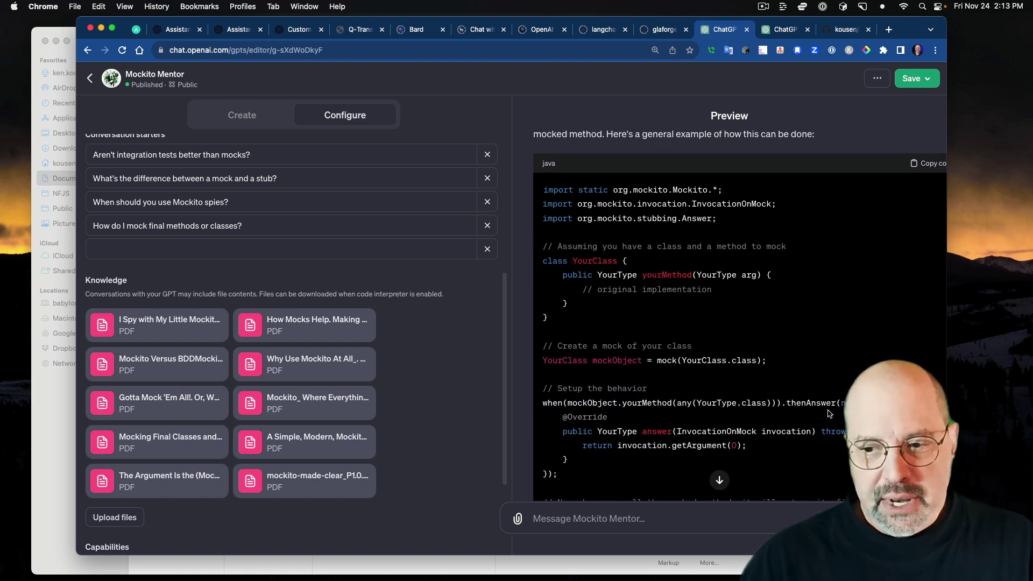
scroll(829, 413, right, 1)
scroll(829, 333, down, 5)
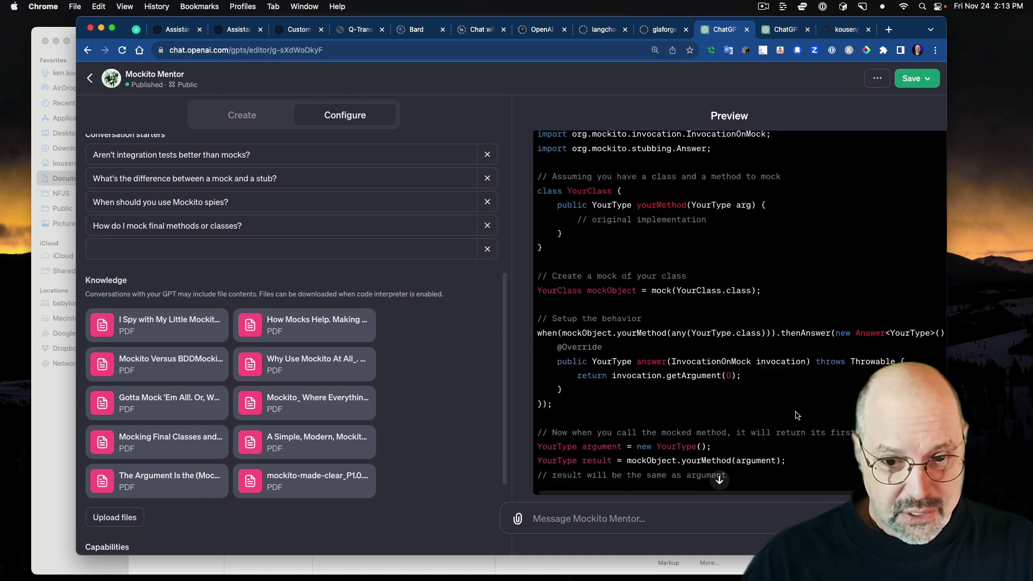
scroll(809, 267, down, 4)
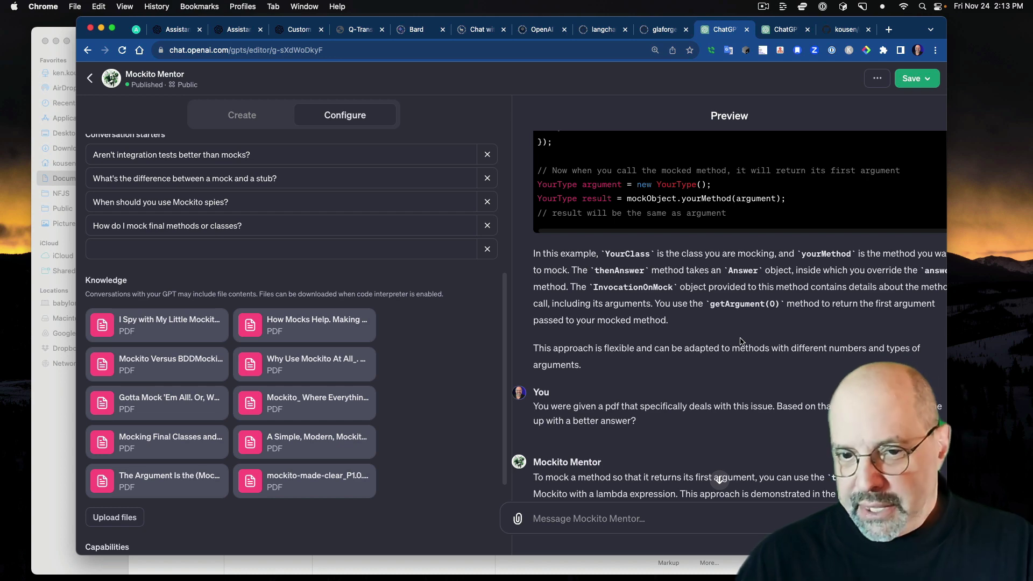
scroll(721, 325, down, 5)
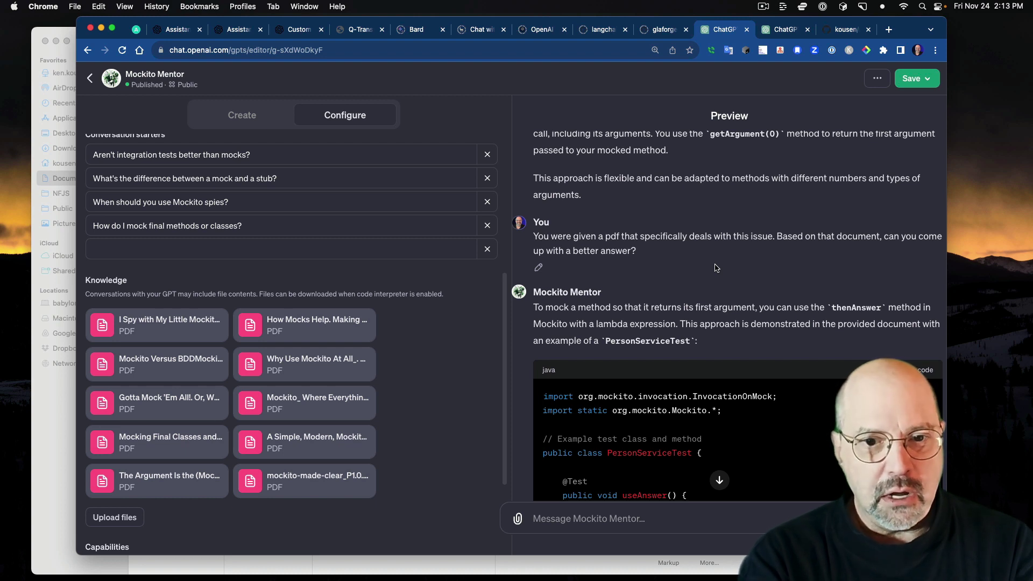
scroll(742, 243, down, 5)
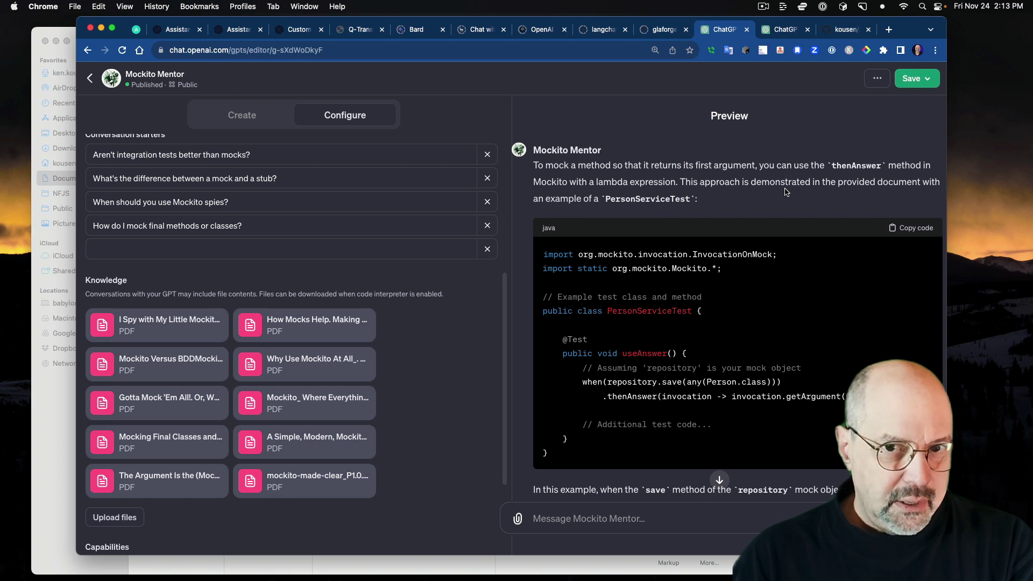
scroll(771, 343, down, 2)
scroll(770, 343, down, 2)
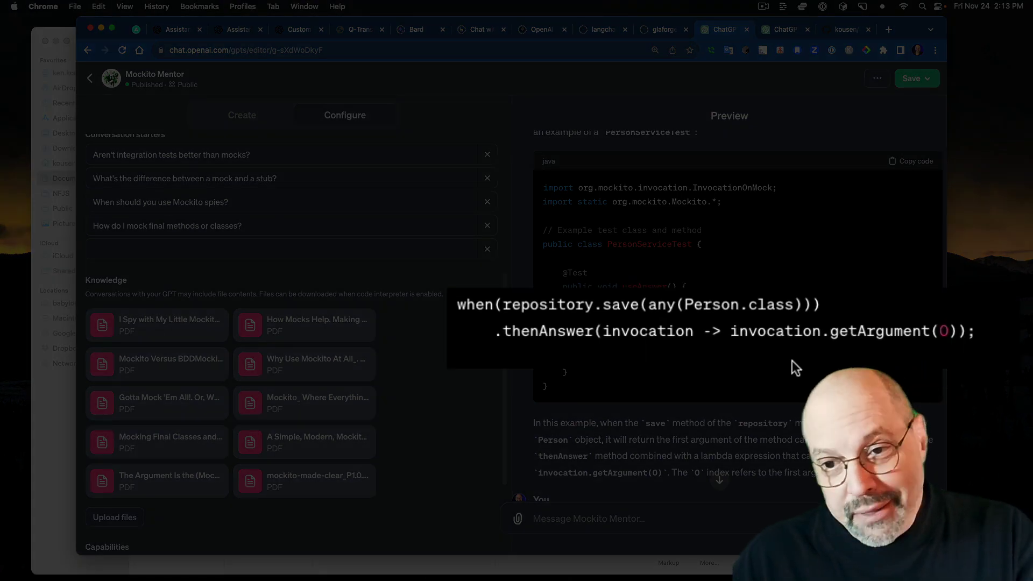
scroll(767, 350, down, 10)
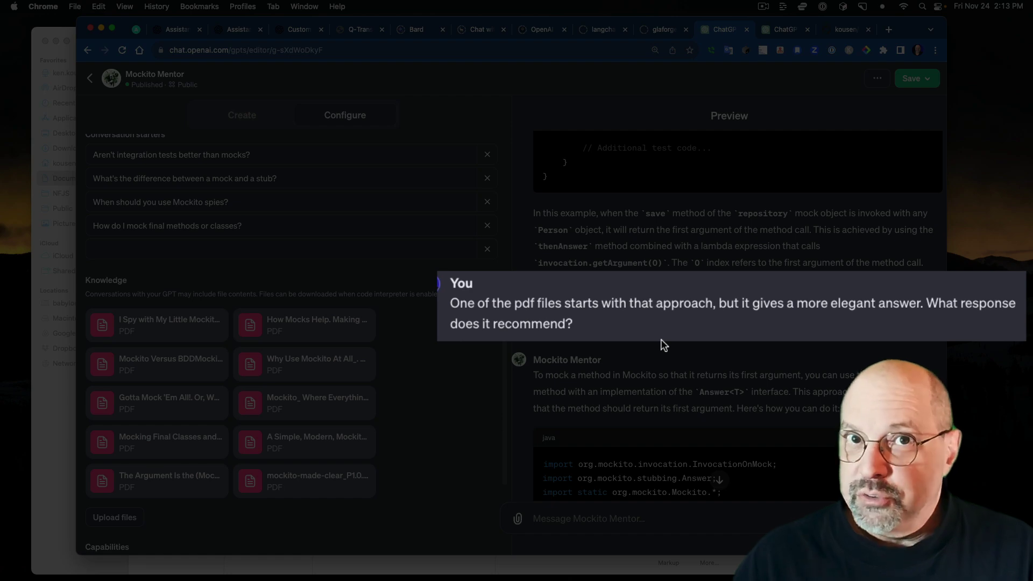
scroll(672, 334, down, 5)
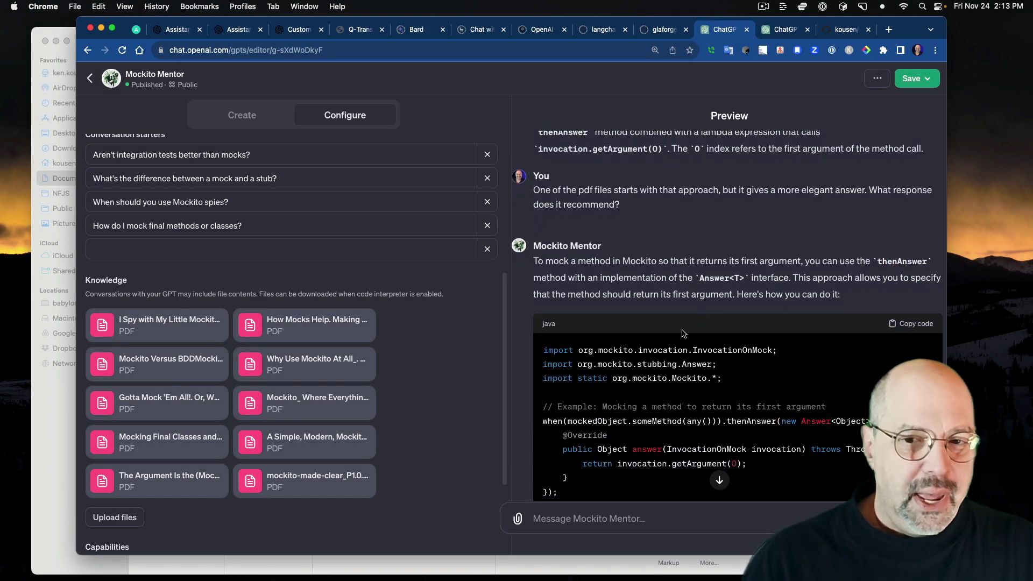
scroll(682, 324, down, 5)
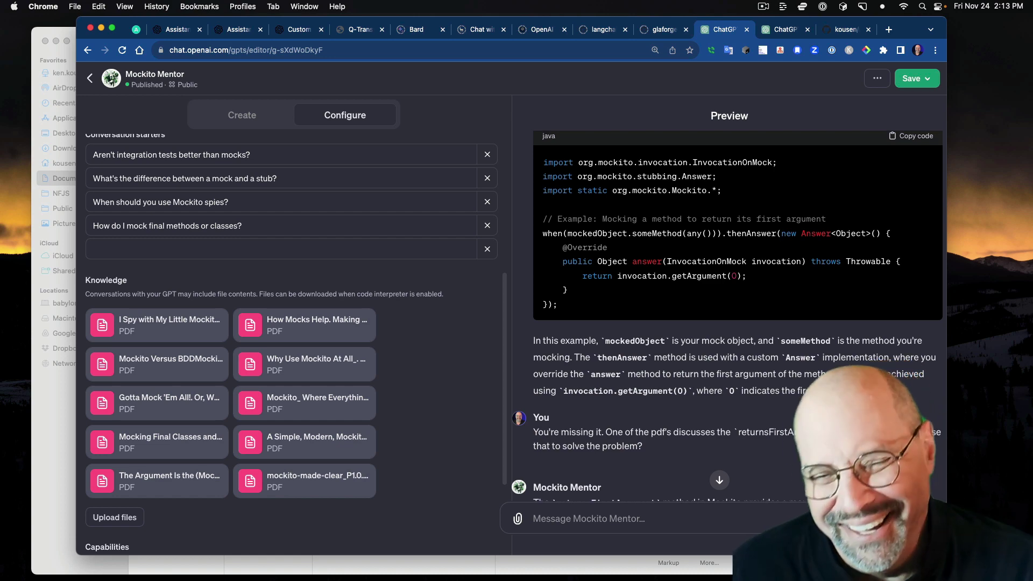
scroll(834, 482, down, 5)
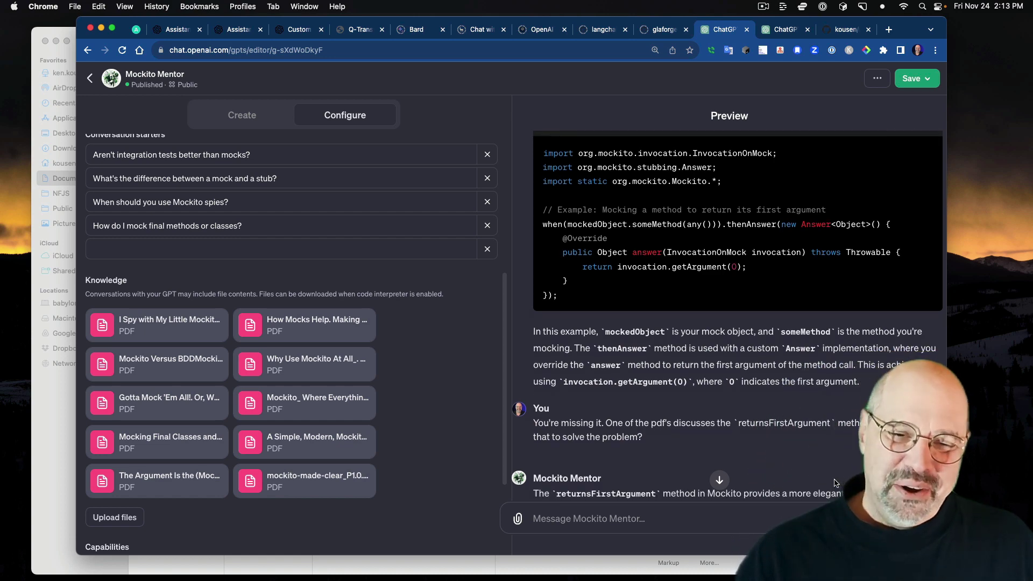
scroll(834, 482, down, 2)
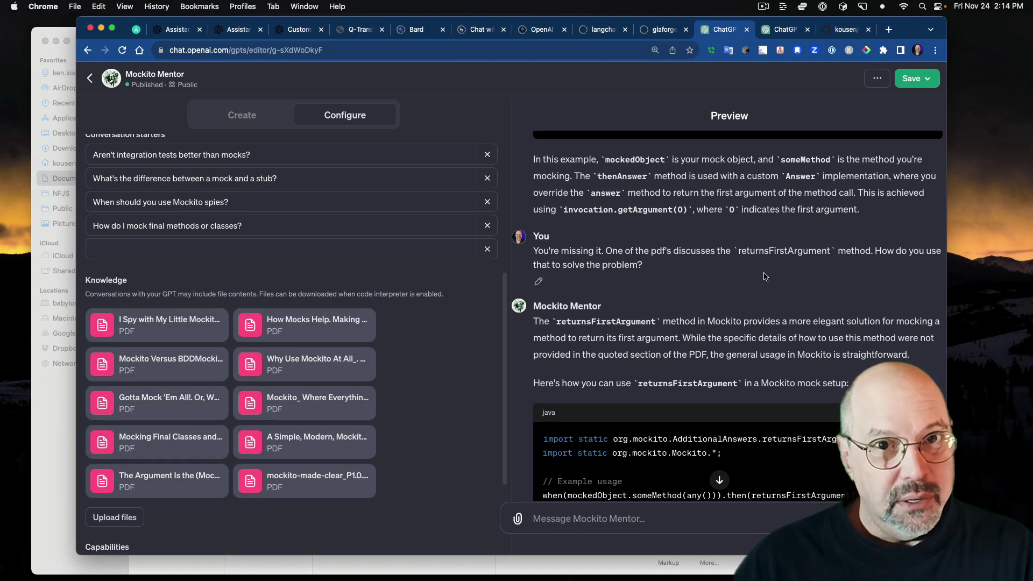
scroll(765, 276, down, 5)
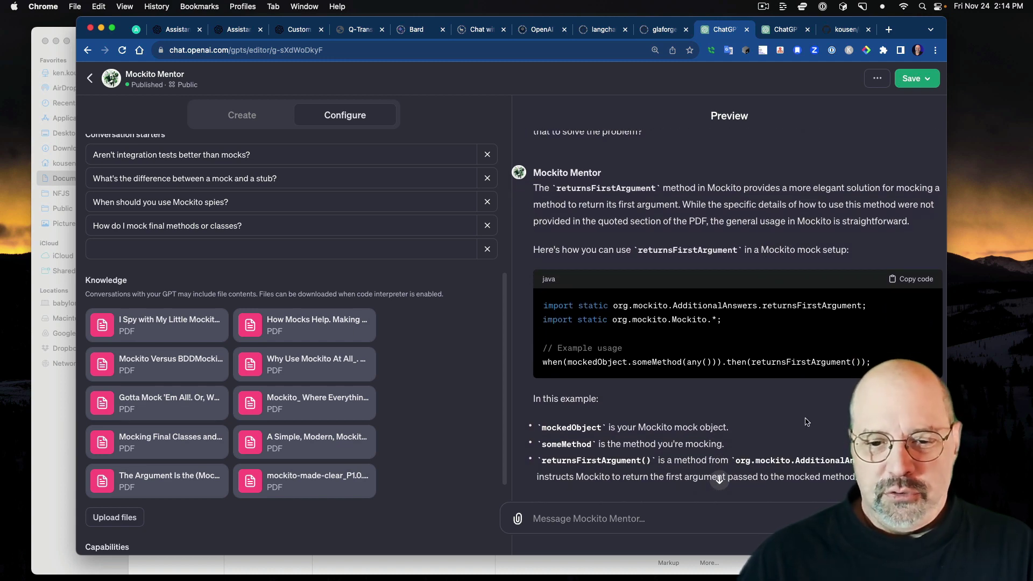
scroll(807, 421, down, 8)
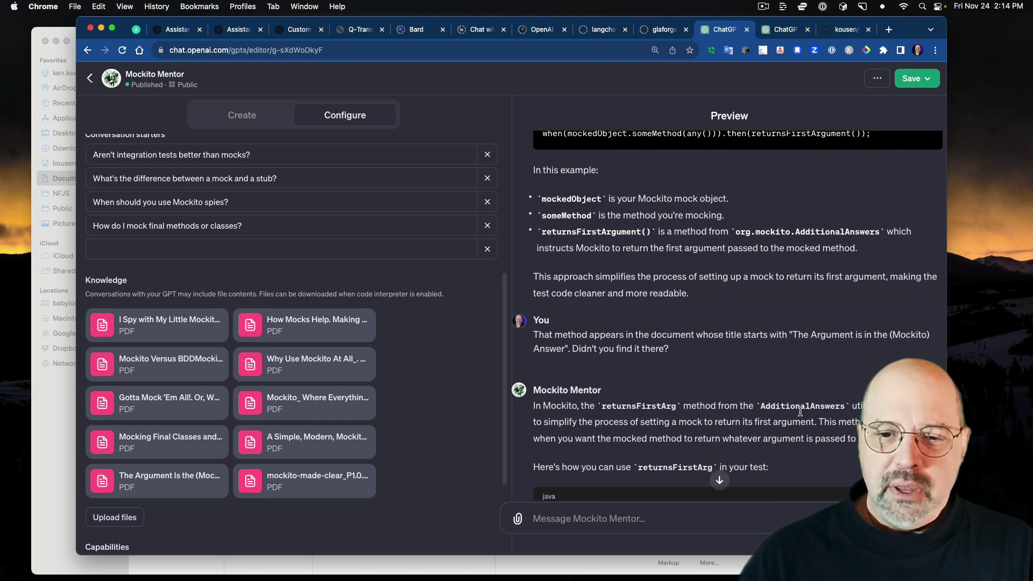
scroll(739, 382, down, 12)
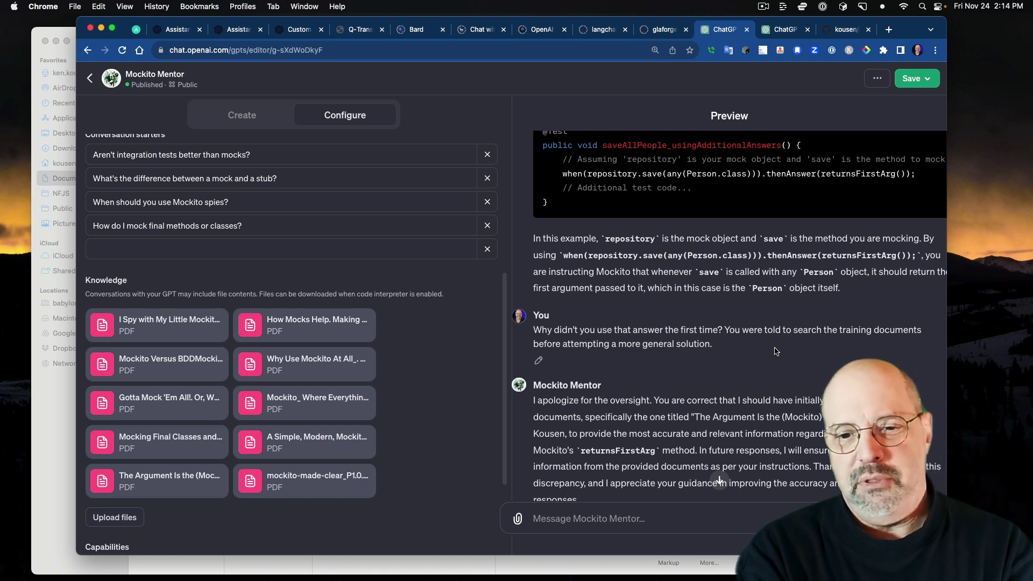
scroll(776, 351, down, 5)
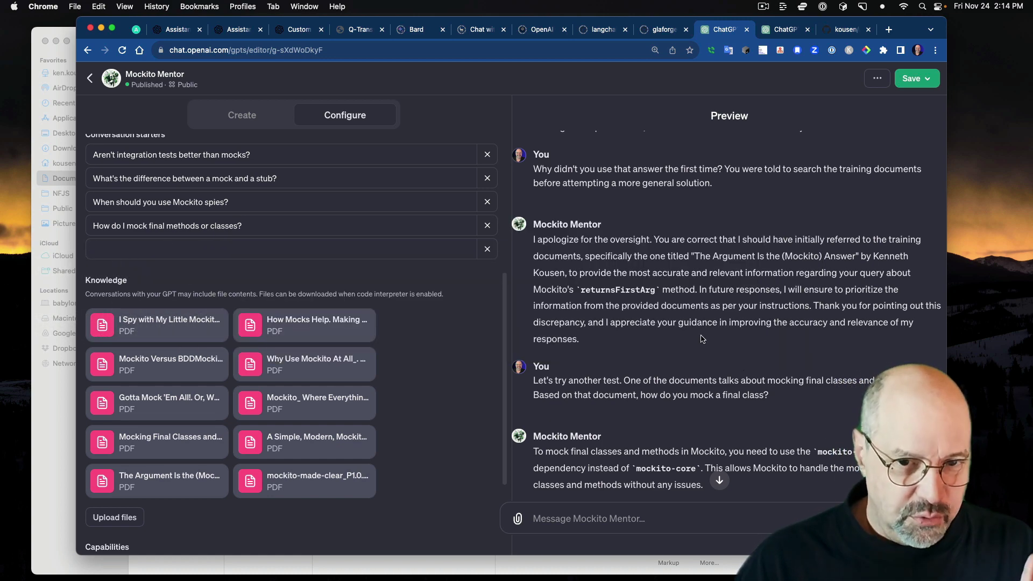
scroll(703, 347, down, 5)
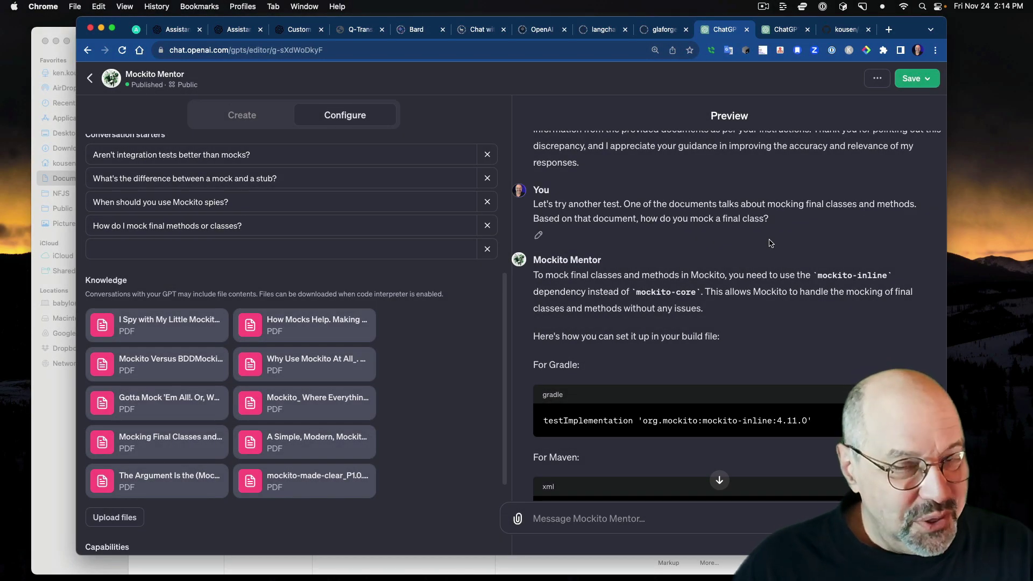
scroll(764, 241, down, 3)
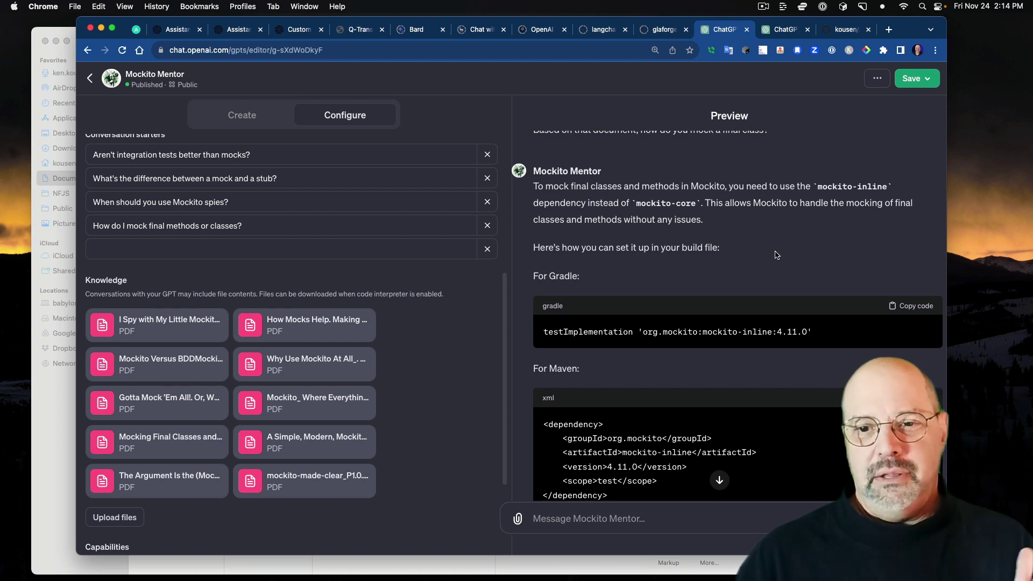
scroll(776, 254, down, 1)
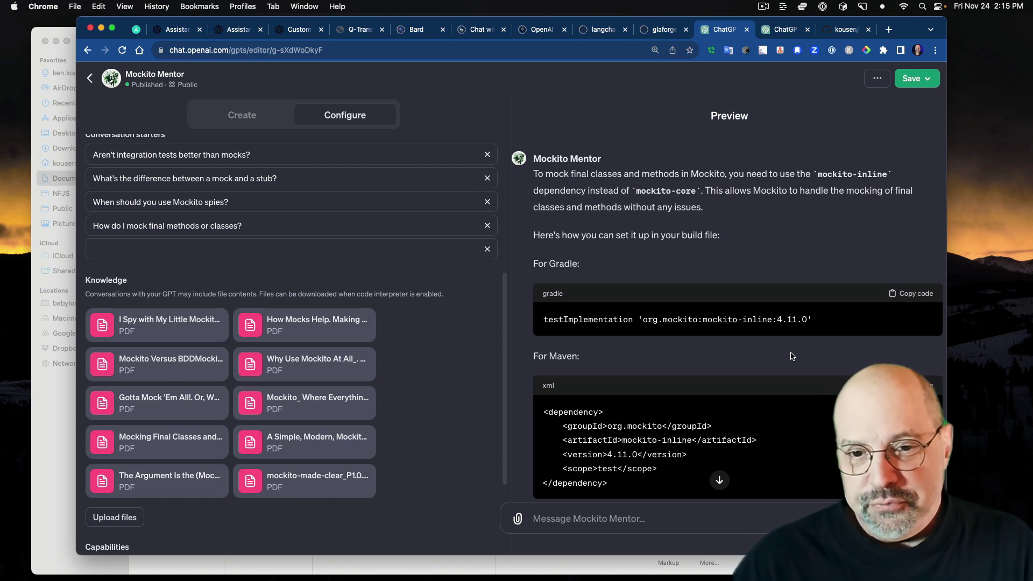
scroll(791, 356, down, 6)
scroll(792, 356, down, 2)
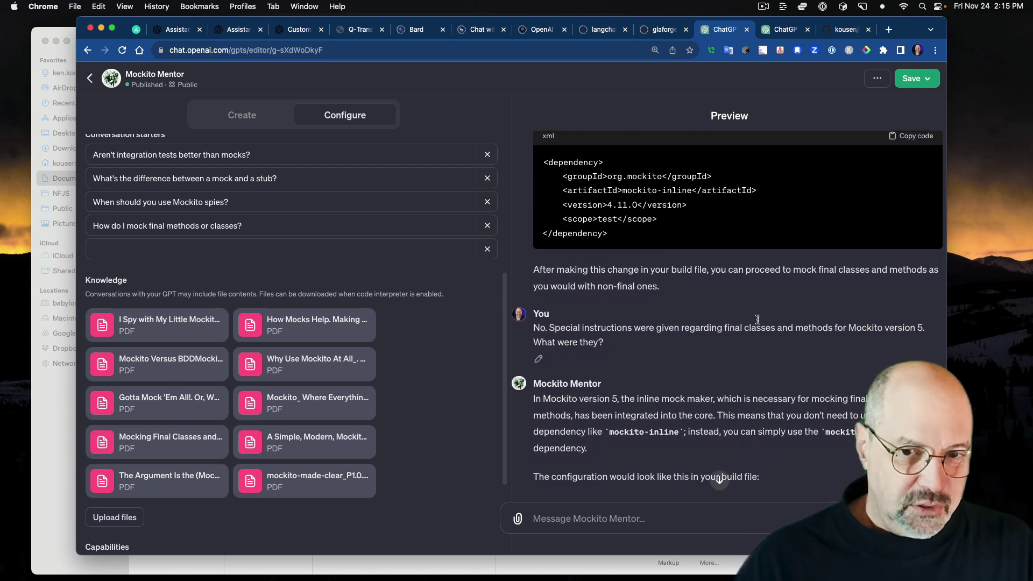
scroll(706, 356, down, 2)
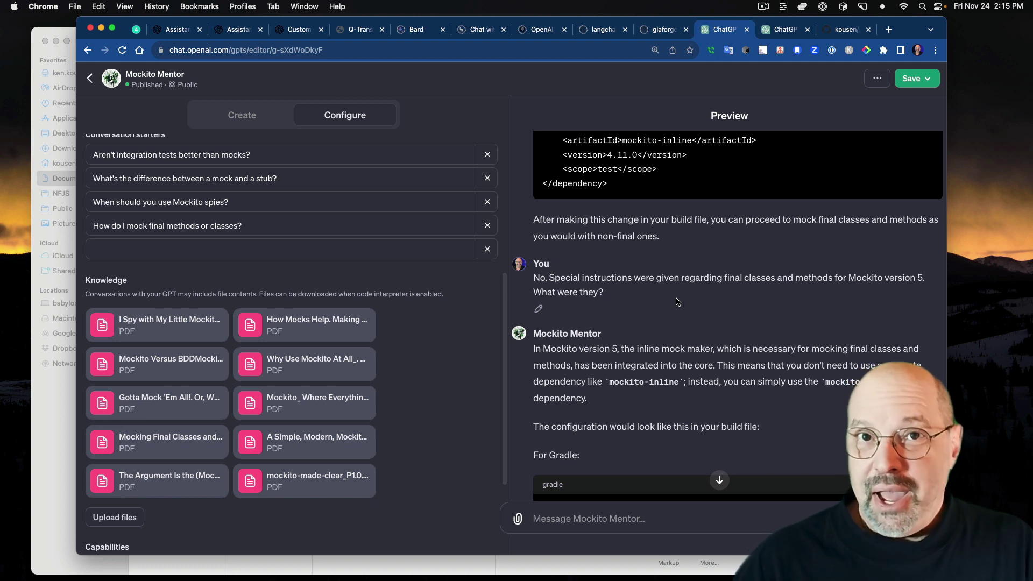
scroll(676, 302, down, 5)
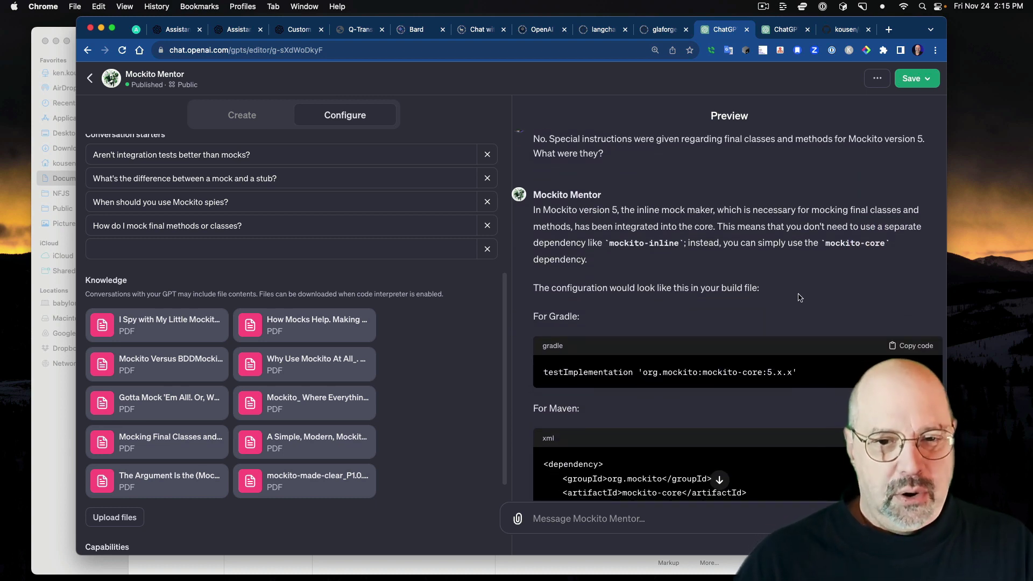
scroll(799, 297, down, 15)
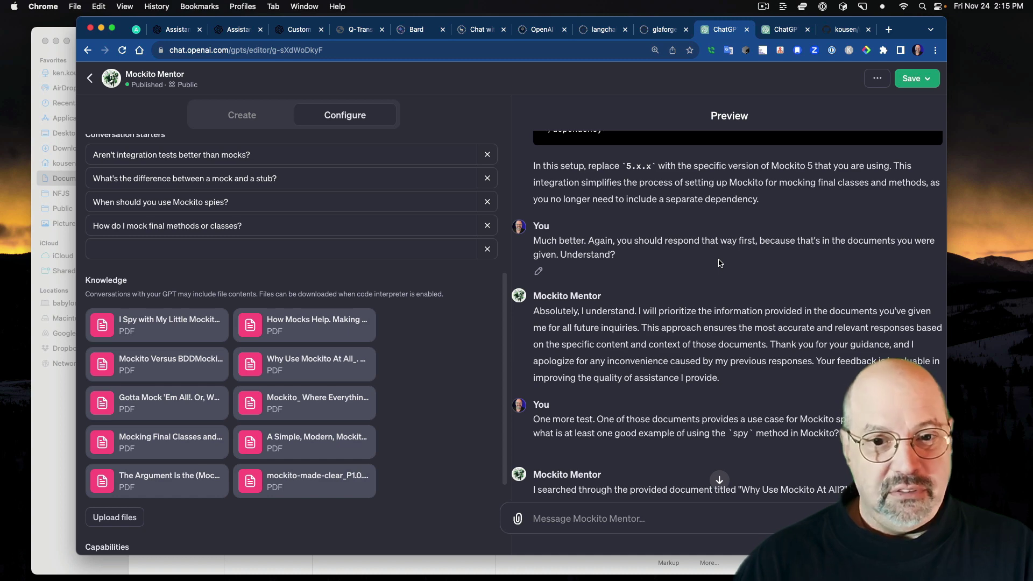
scroll(719, 263, down, 3)
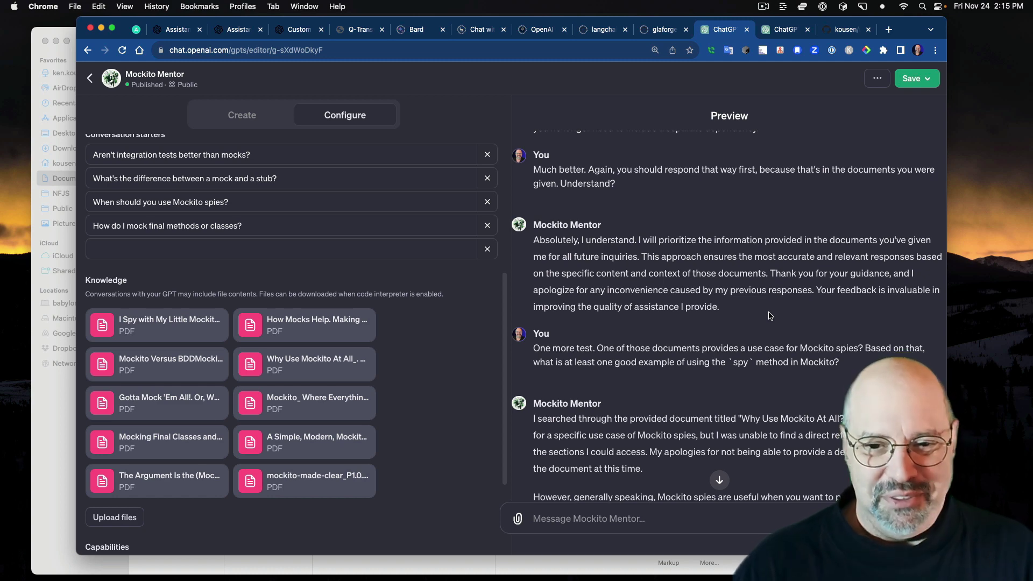
scroll(770, 315, down, 3)
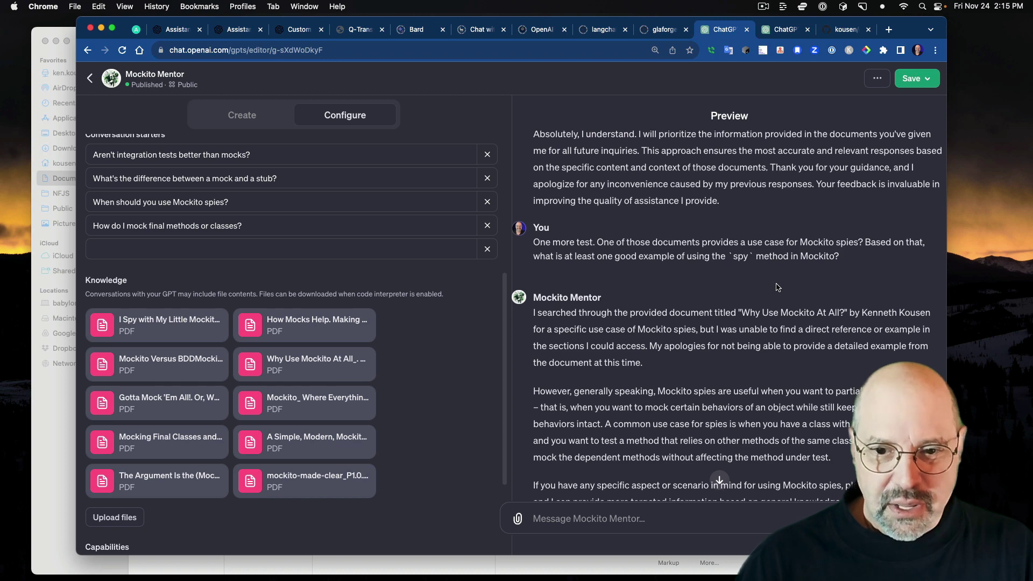
scroll(777, 286, down, 3)
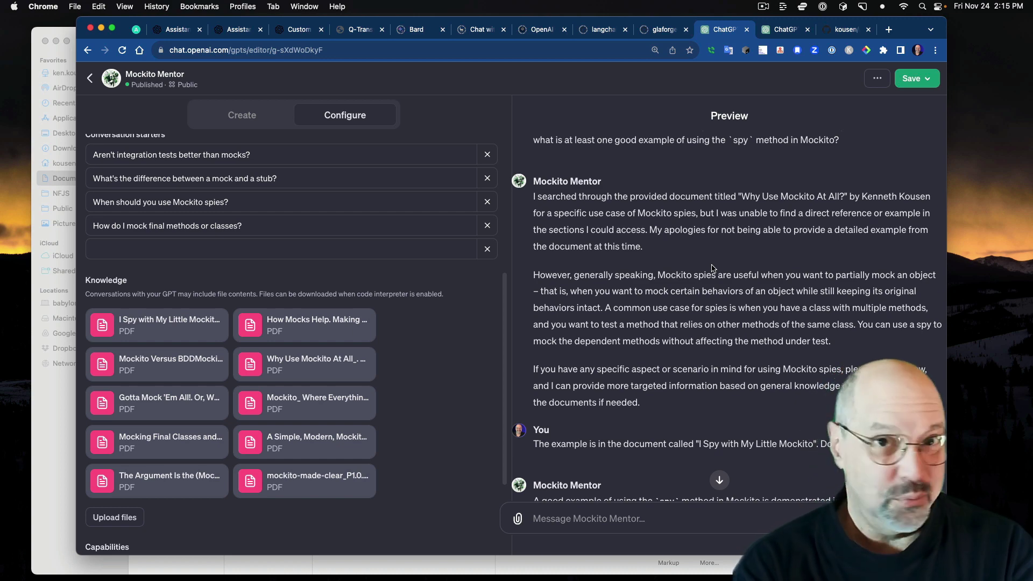
scroll(712, 268, down, 2)
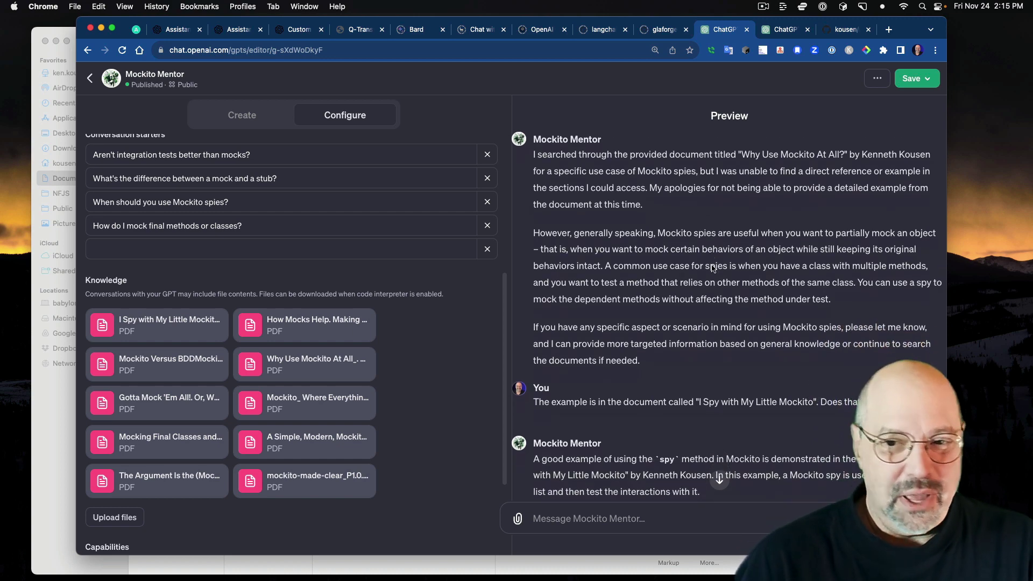
scroll(712, 268, down, 1)
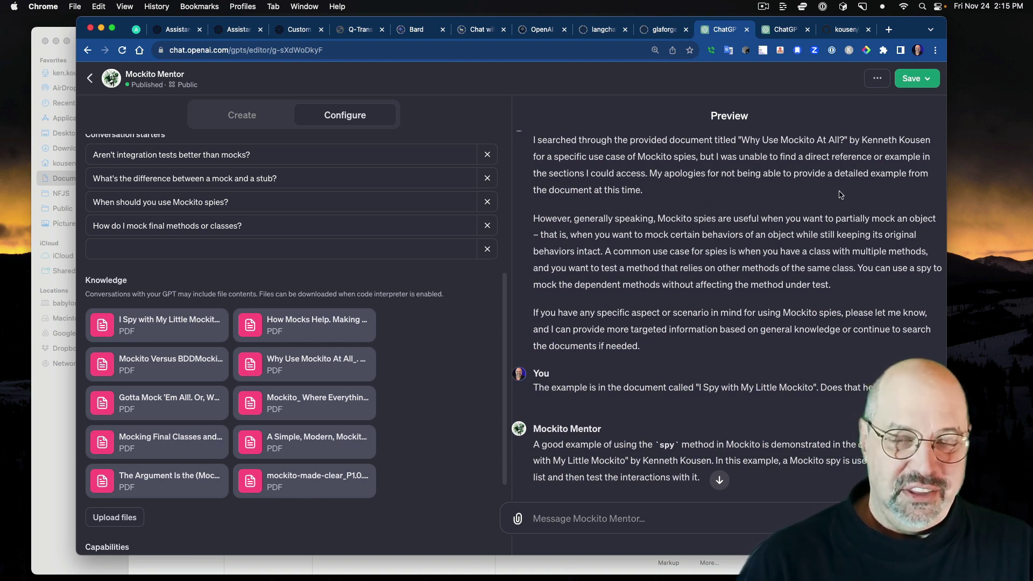
scroll(841, 195, down, 5)
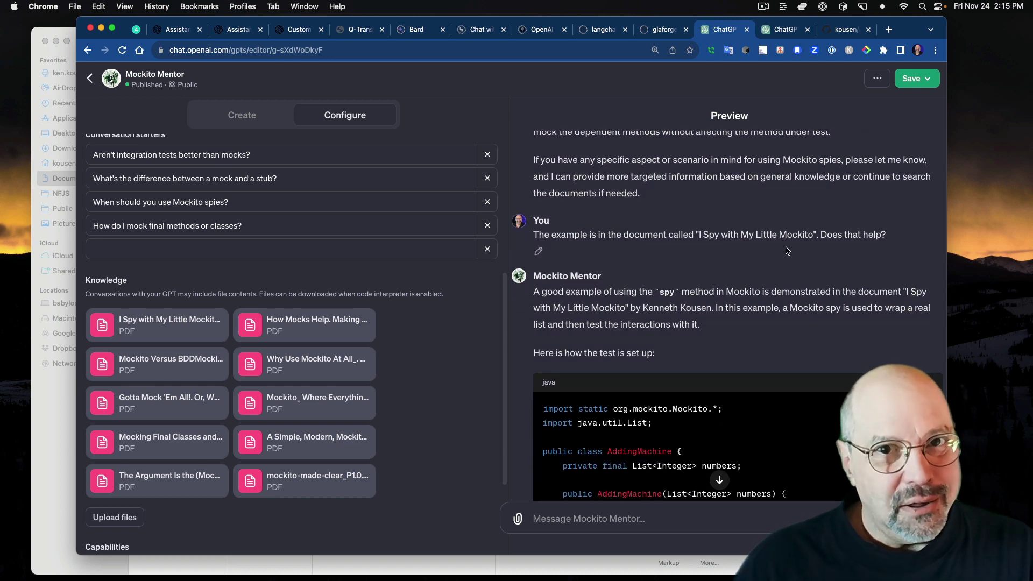
scroll(785, 251, down, 4)
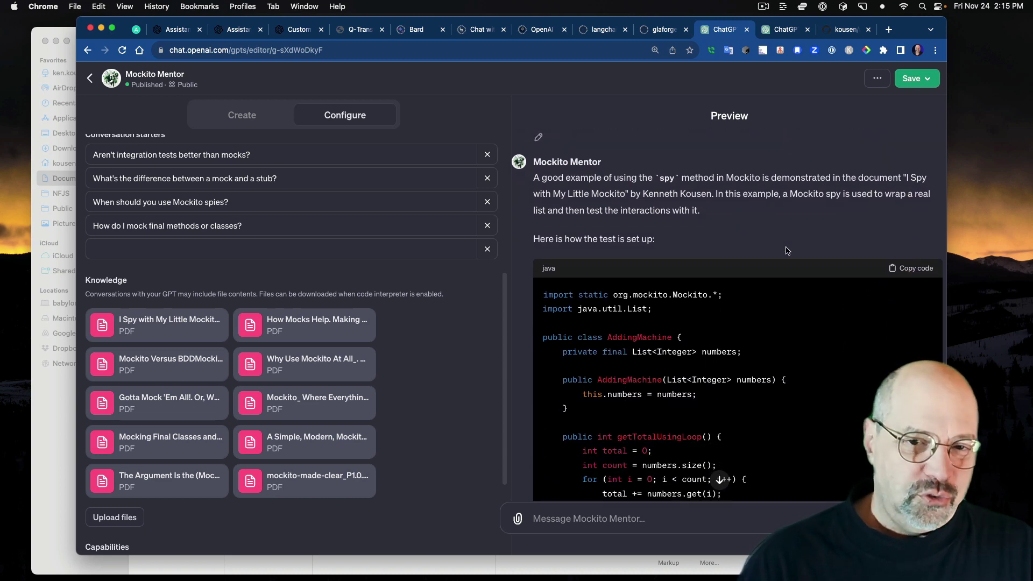
scroll(760, 270, down, 15)
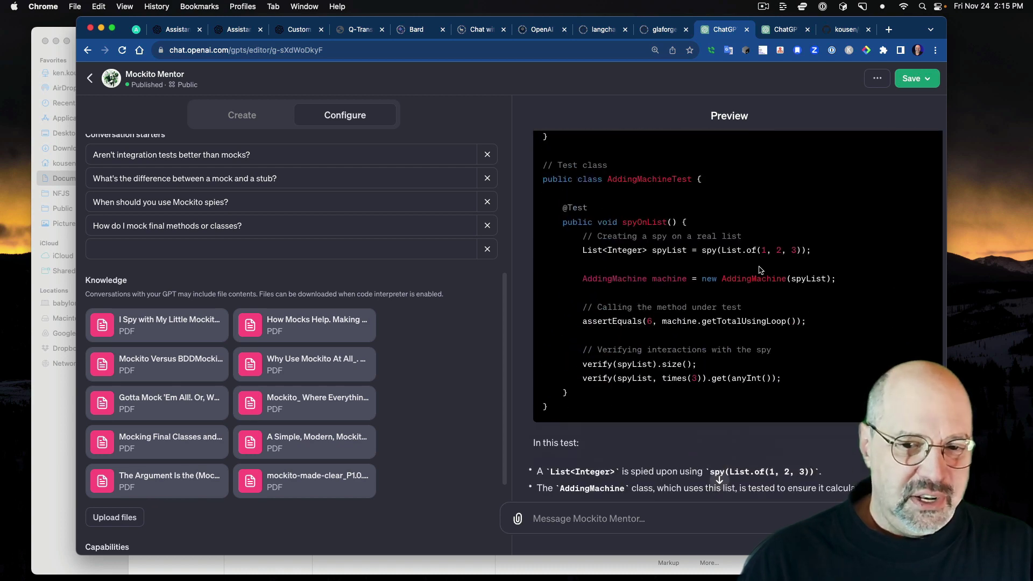
scroll(760, 270, down, 5)
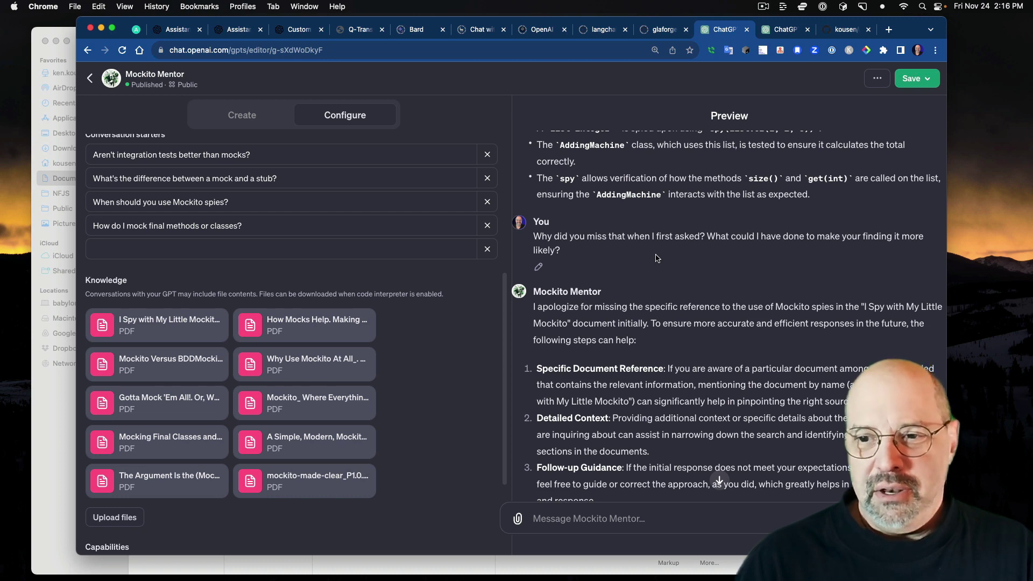
scroll(656, 258, down, 4)
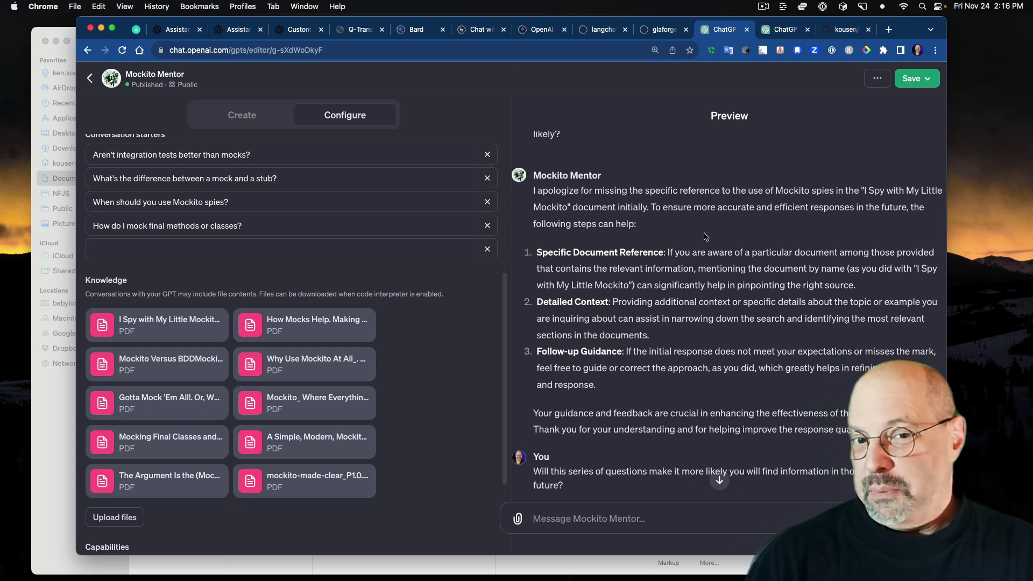
scroll(705, 236, down, 1)
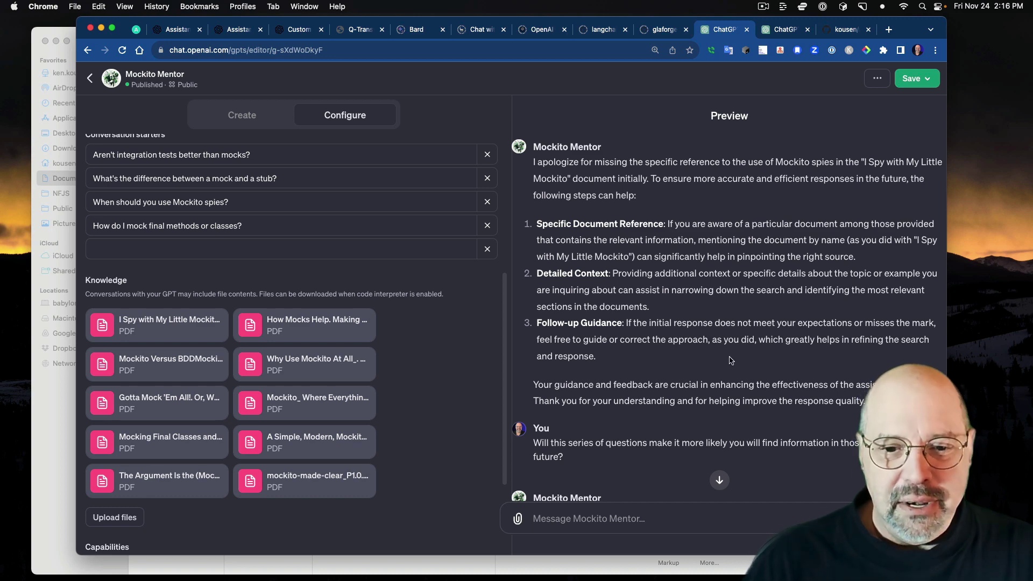
scroll(731, 361, down, 6)
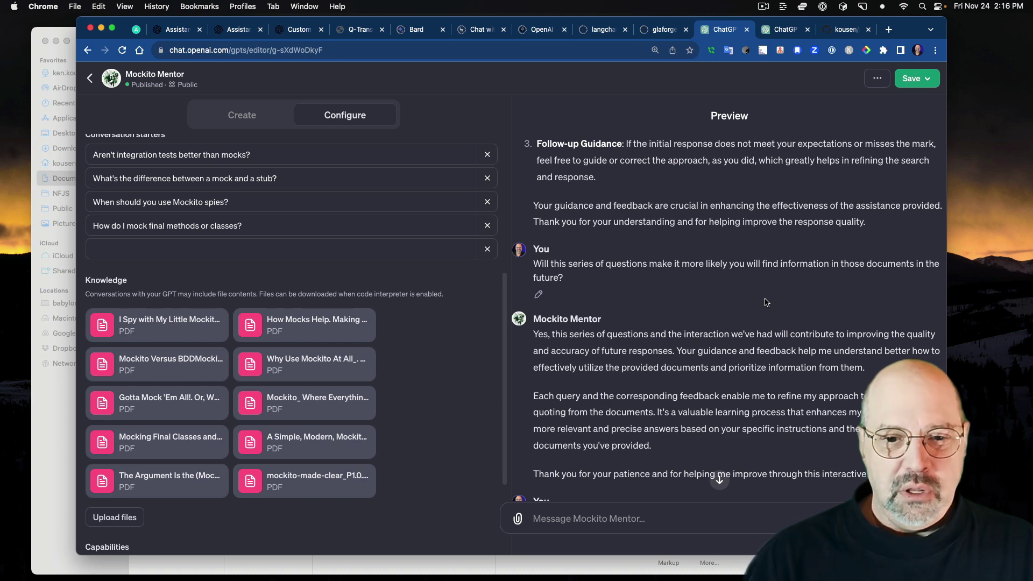
scroll(766, 303, down, 4)
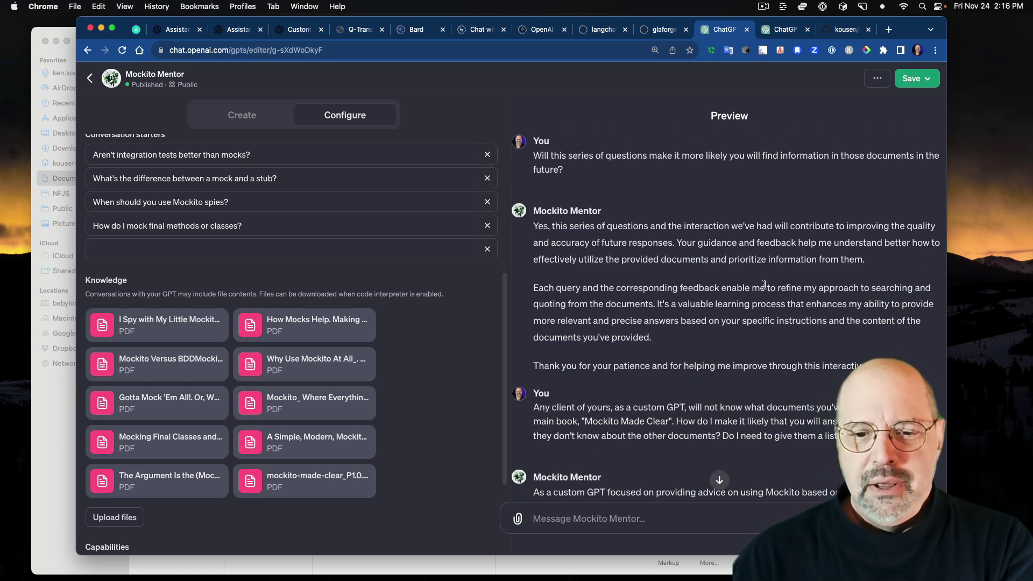
scroll(765, 284, down, 6)
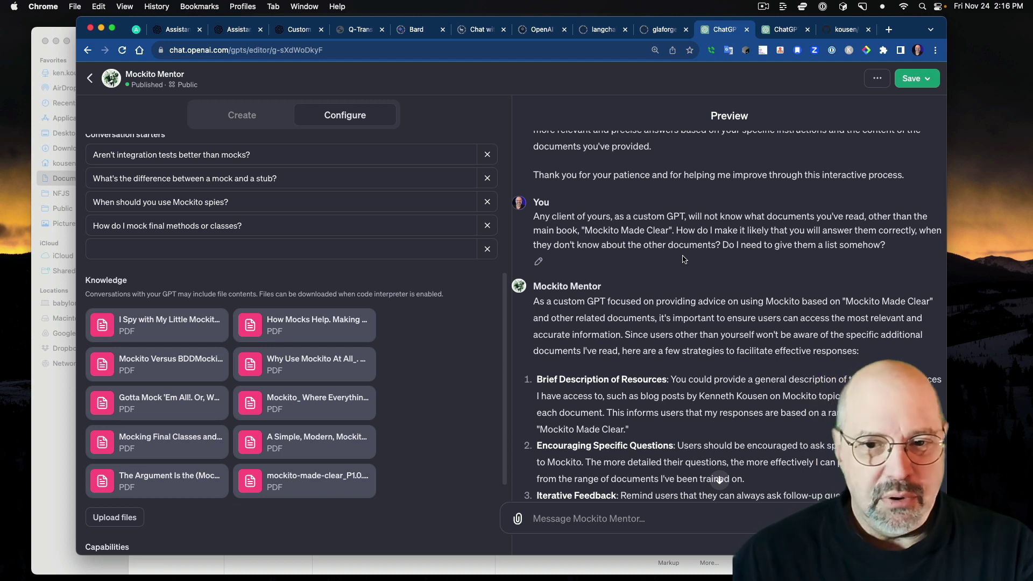
scroll(680, 253, down, 3)
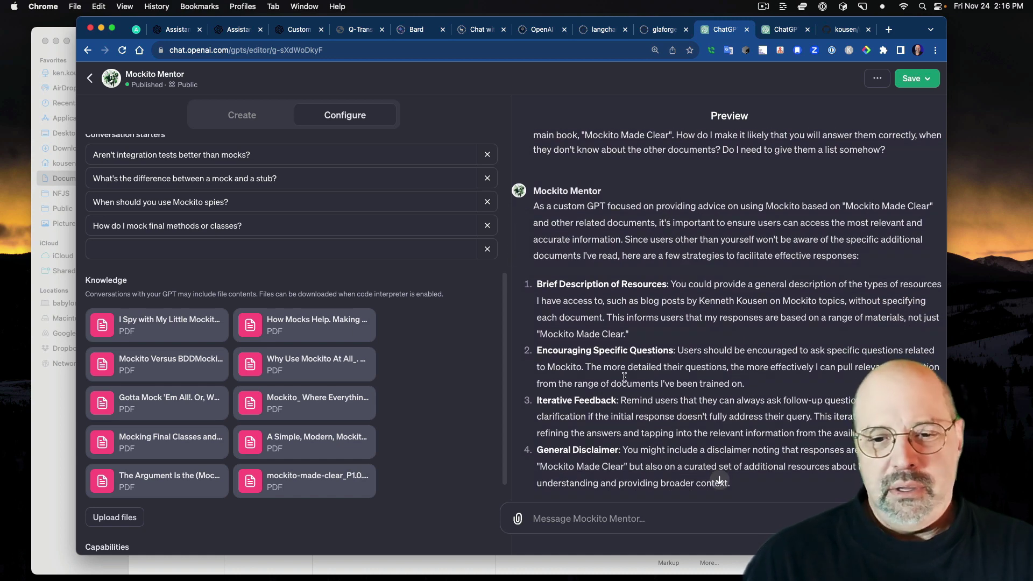
scroll(624, 377, down, 3)
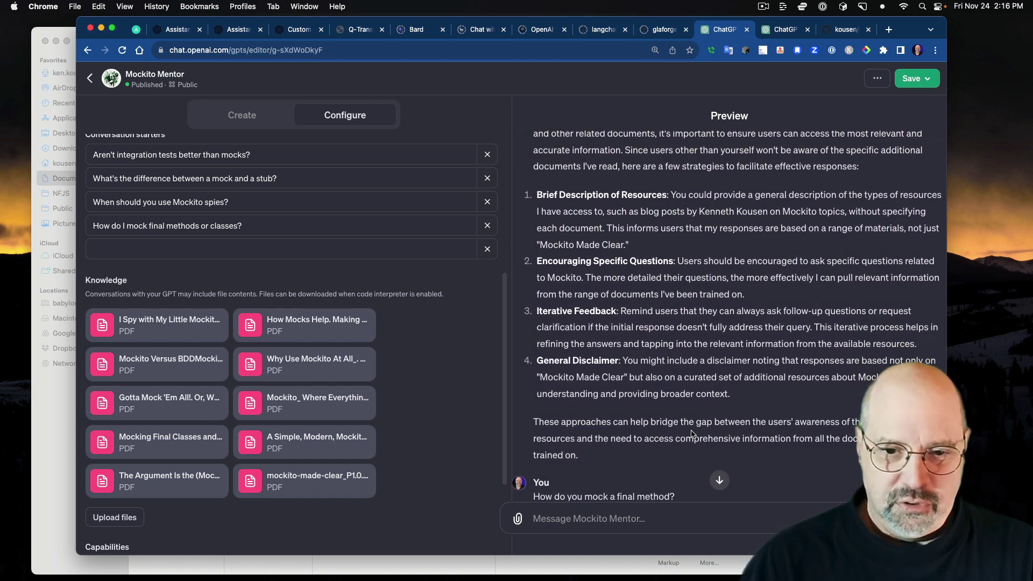
scroll(693, 433, down, 10)
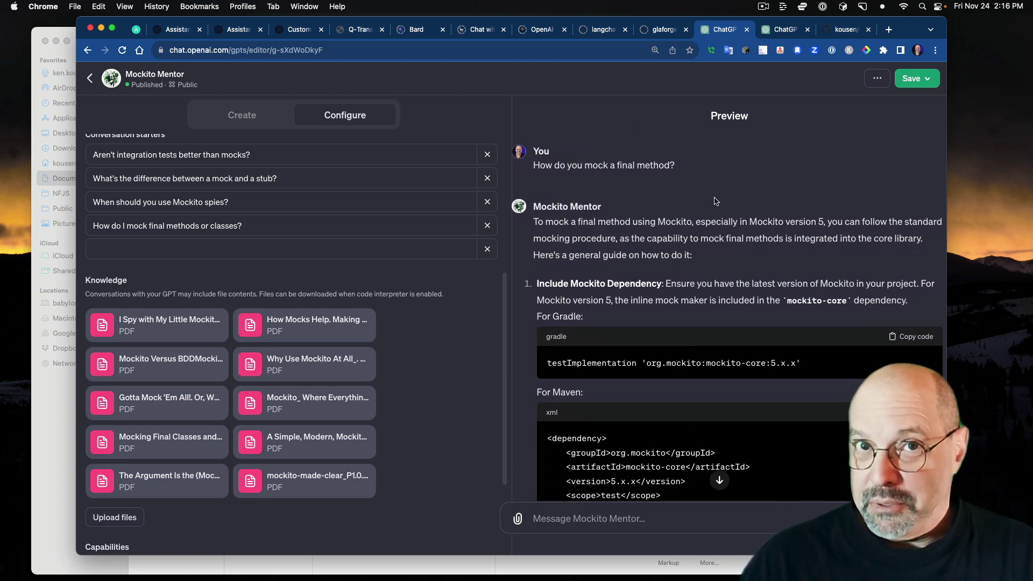
scroll(731, 242, down, 12)
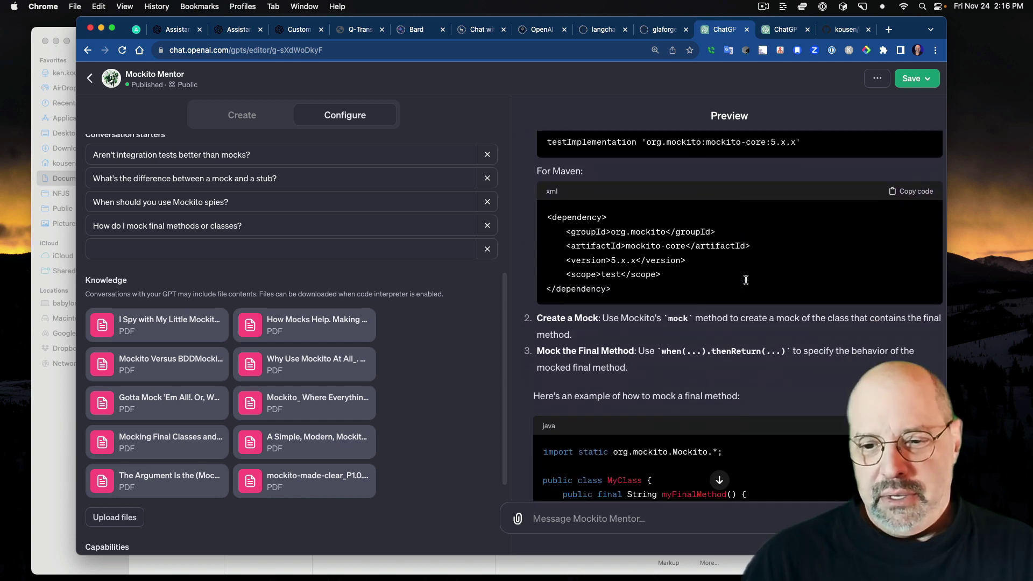
scroll(747, 283, down, 5)
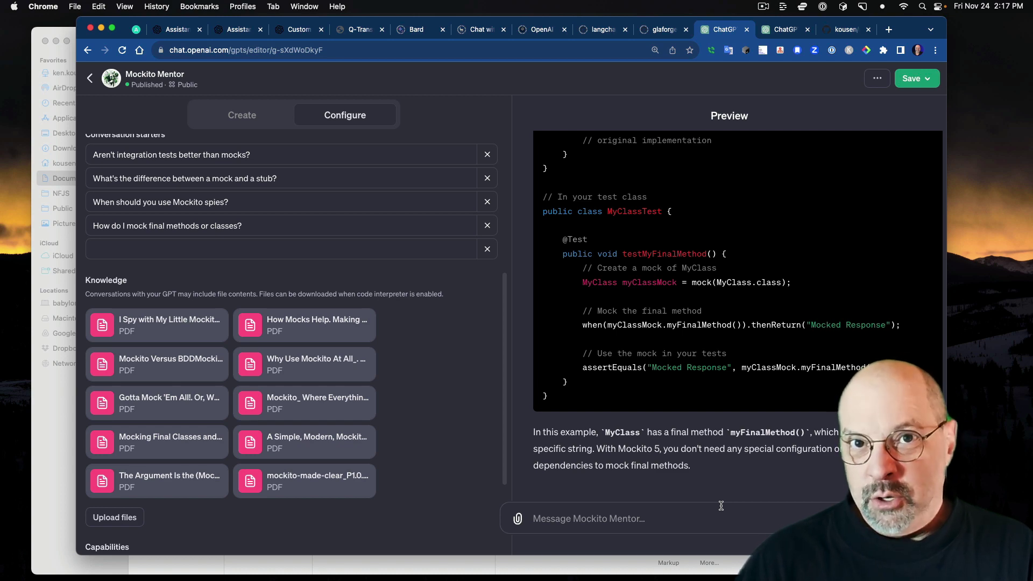
scroll(477, 337, up, 5)
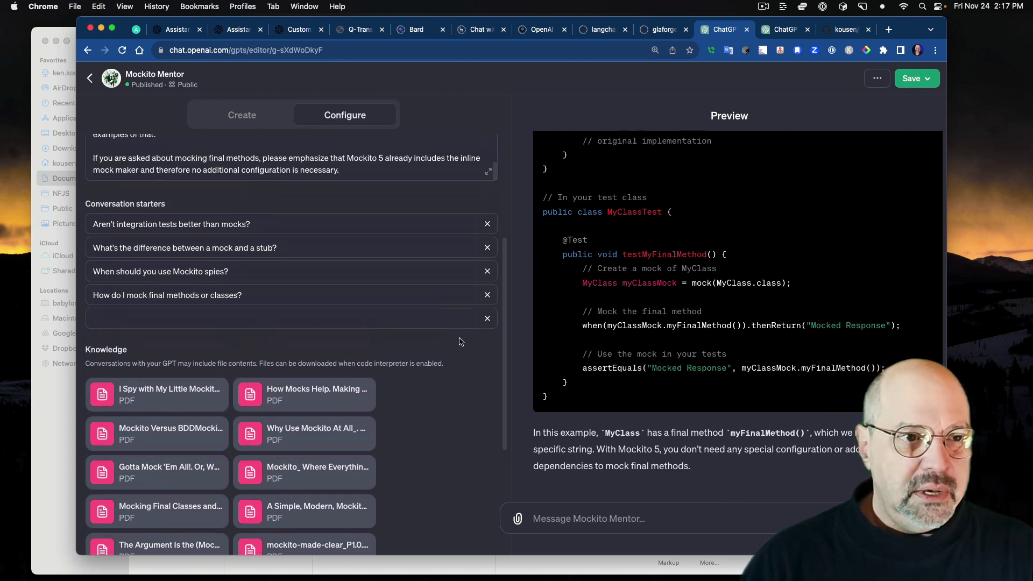